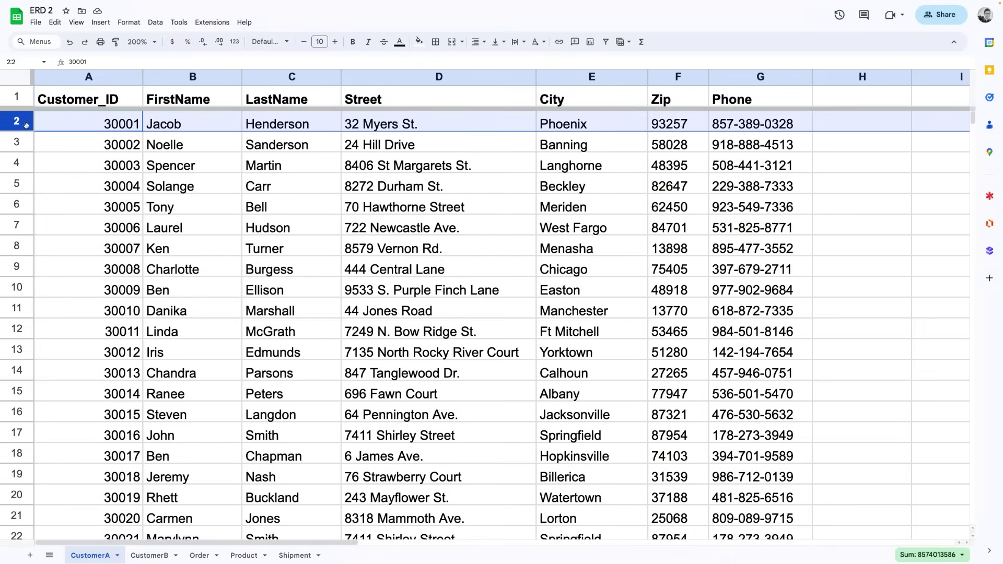
# Select the first customer's row and the row for customer 30003
pyautogui.click(26, 144)
pyautogui.click(28, 164)
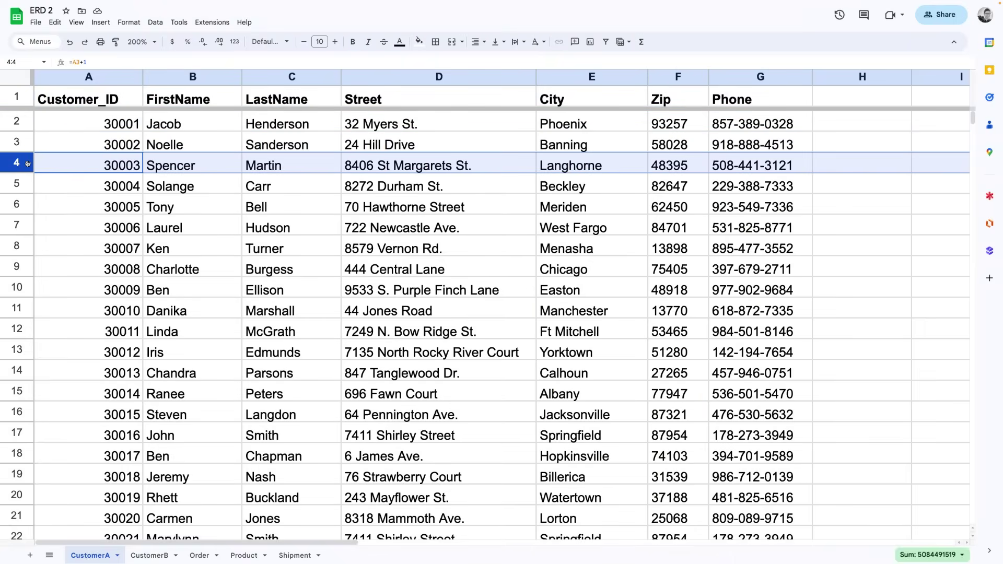
pyautogui.scroll(-20, 28, 164)
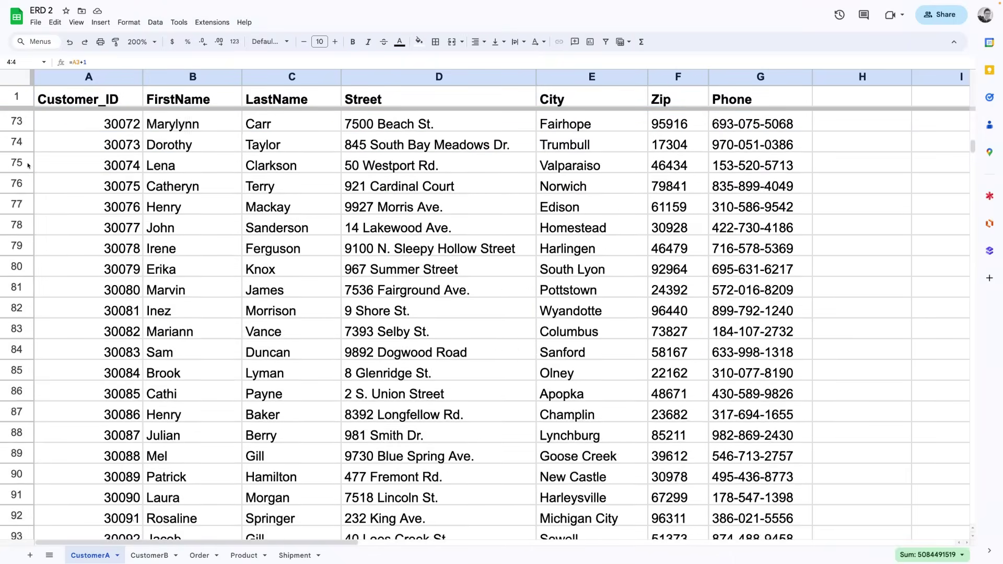
pyautogui.scroll(20, 28, 165)
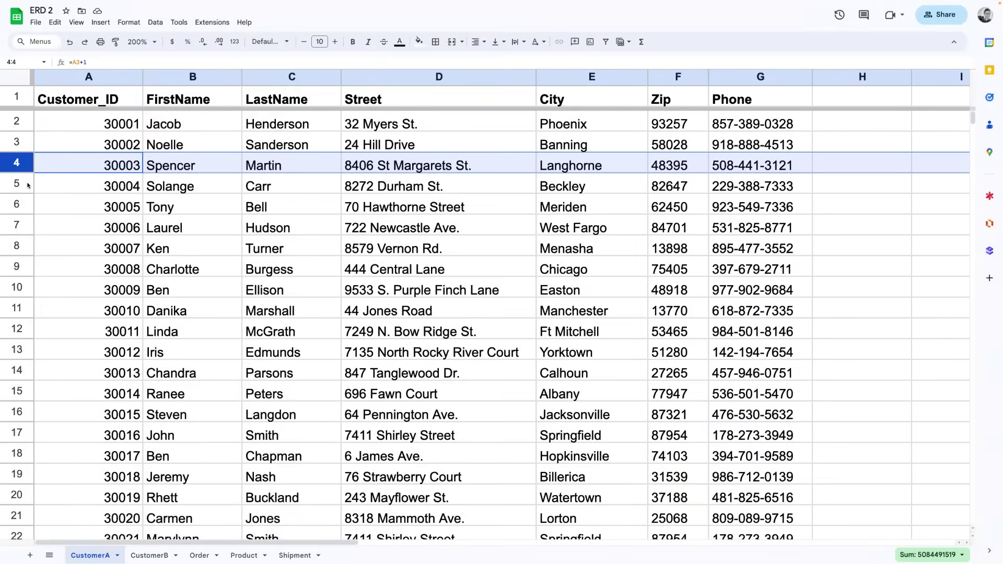
# Step through customer rows 5 to 10 to inspect their Customer_ID formulas
pyautogui.click(29, 185)
pyautogui.click(29, 204)
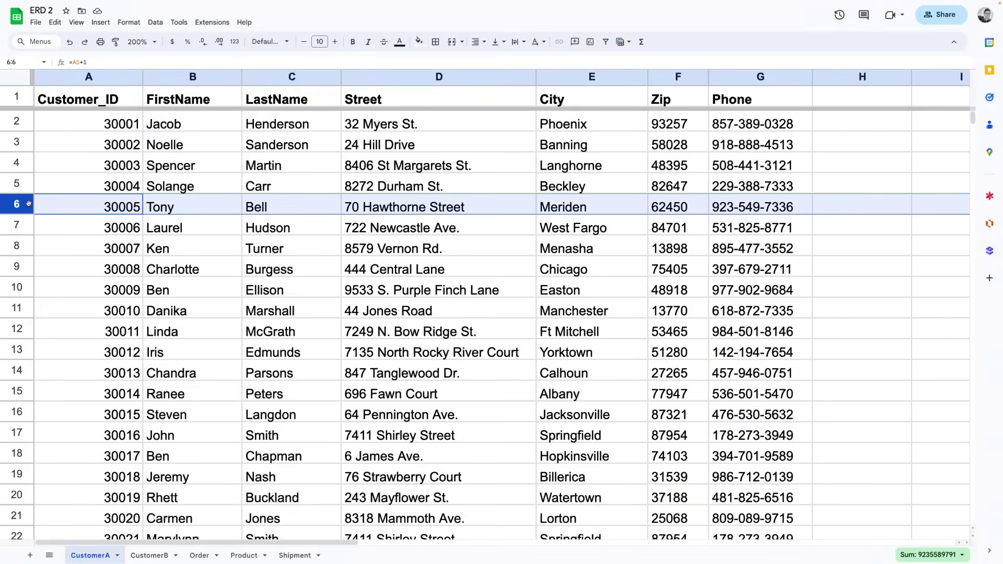
pyautogui.click(28, 226)
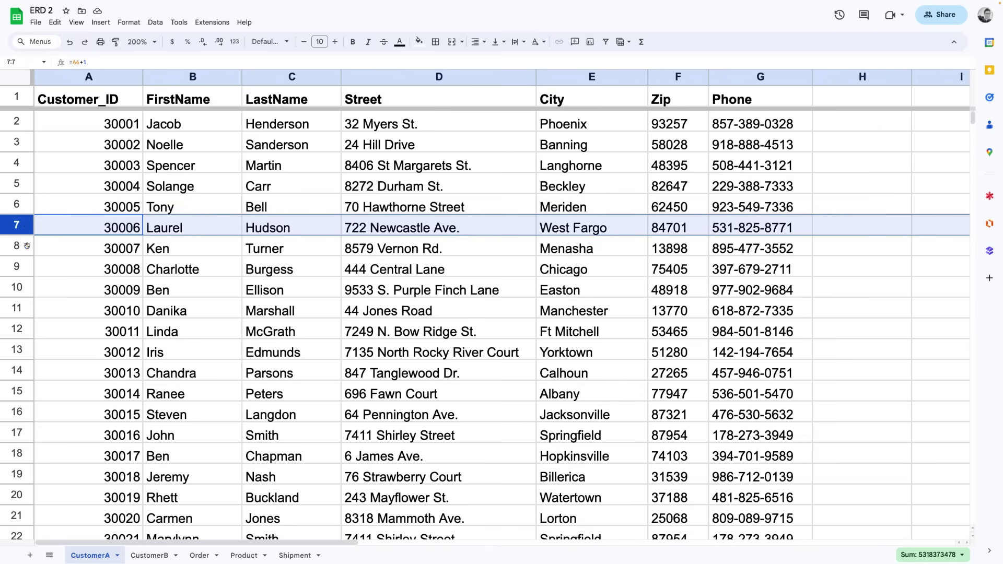
pyautogui.click(27, 245)
pyautogui.click(28, 267)
pyautogui.click(26, 286)
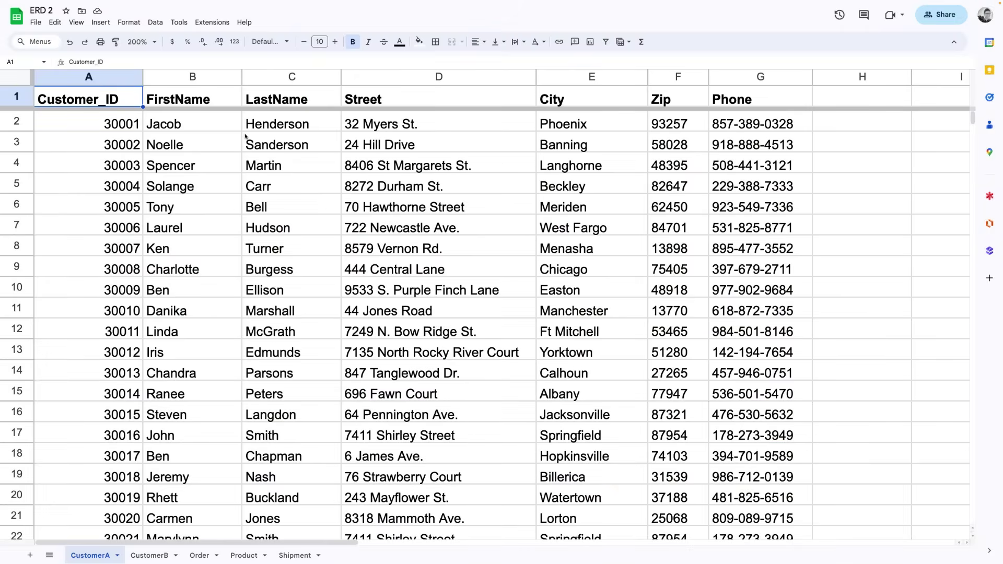
# Inspect the FirstName, LastName, Customer_ID, Street and Phone column headers
pyautogui.click(236, 97)
pyautogui.click(291, 105)
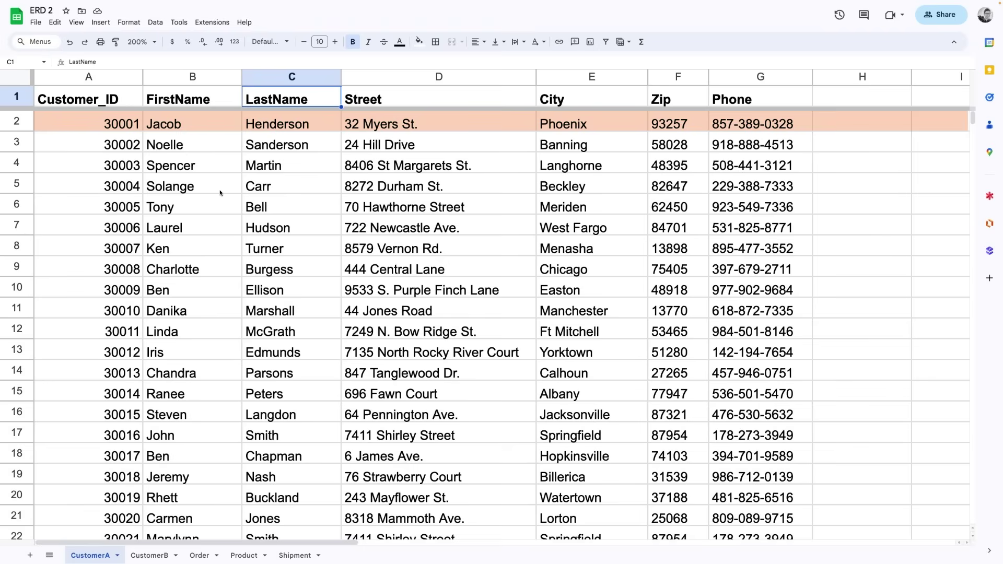
pyautogui.click(132, 101)
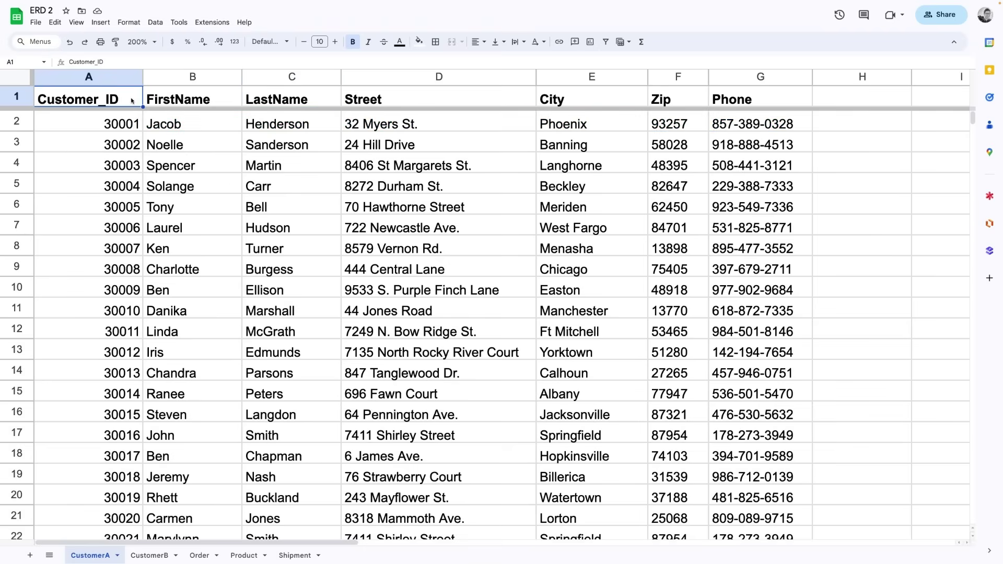
pyautogui.press('Right')
pyautogui.press('Right')
pyautogui.press('Right')
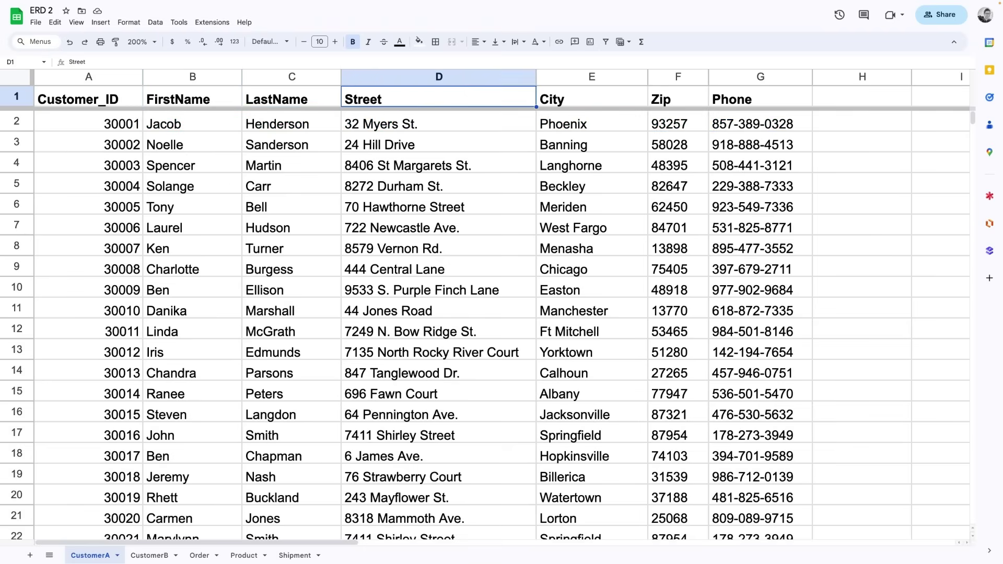
pyautogui.press('Right')
pyautogui.press('Right')
pyautogui.press('Right')
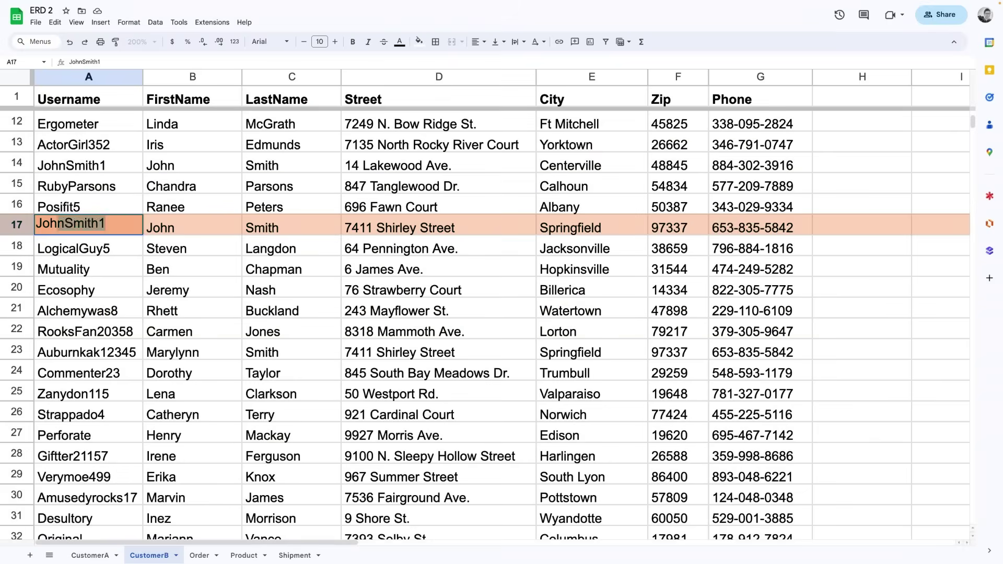
# Retype the end of the username in A17 and add A14 to compare the duplicates
pyautogui.press('BackSpace')
pyautogui.press('BackSpace')
pyautogui.press('BackSpace')
pyautogui.press('BackSpace')
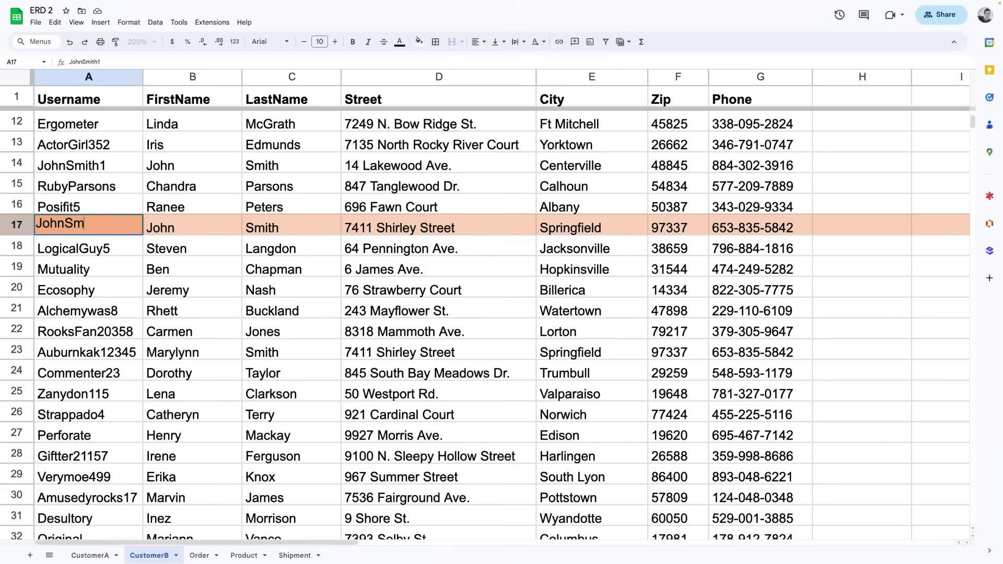
pyautogui.write('ith1')
pyautogui.keyDown('ctrl'); pyautogui.click(124, 165); pyautogui.keyUp('ctrl')
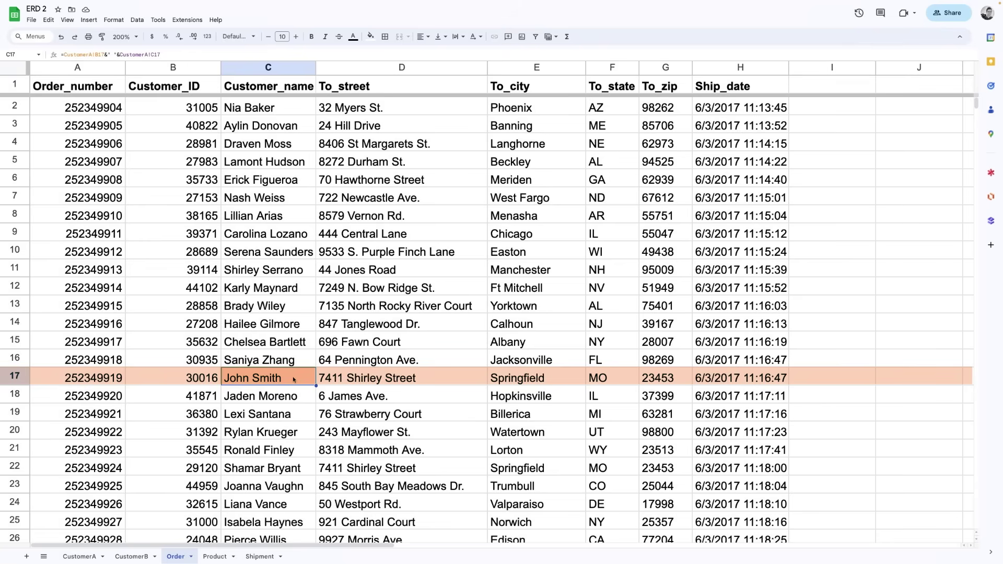
pyautogui.moveTo(341, 378); pyautogui.dragTo(679, 381)
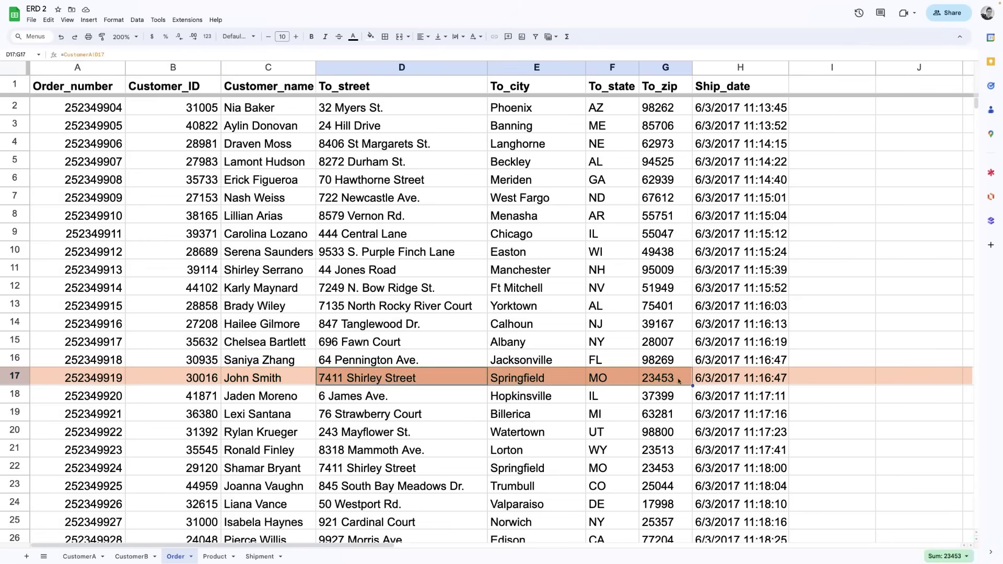
pyautogui.click(784, 382)
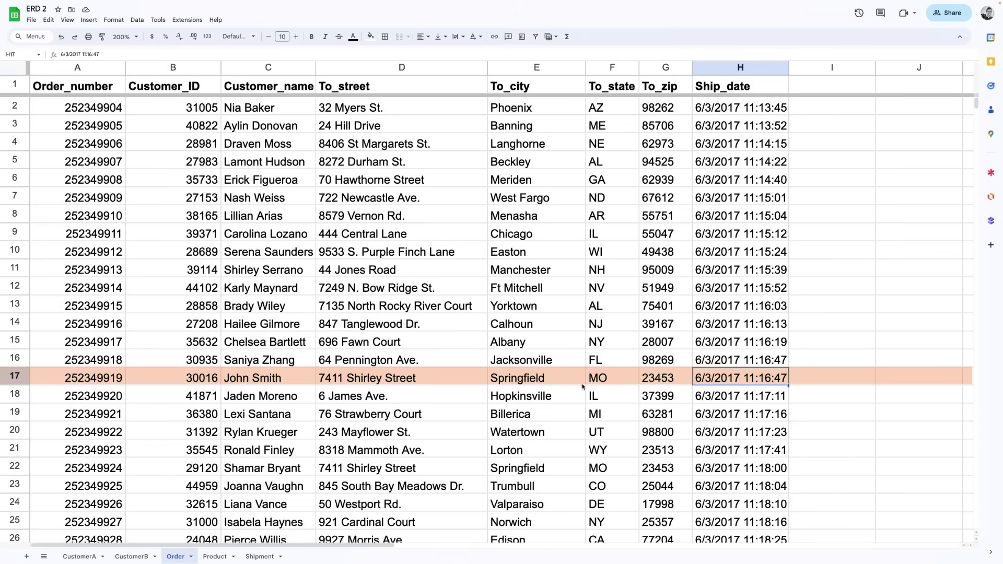
pyautogui.click(304, 381)
pyautogui.moveTo(334, 381); pyautogui.dragTo(675, 382)
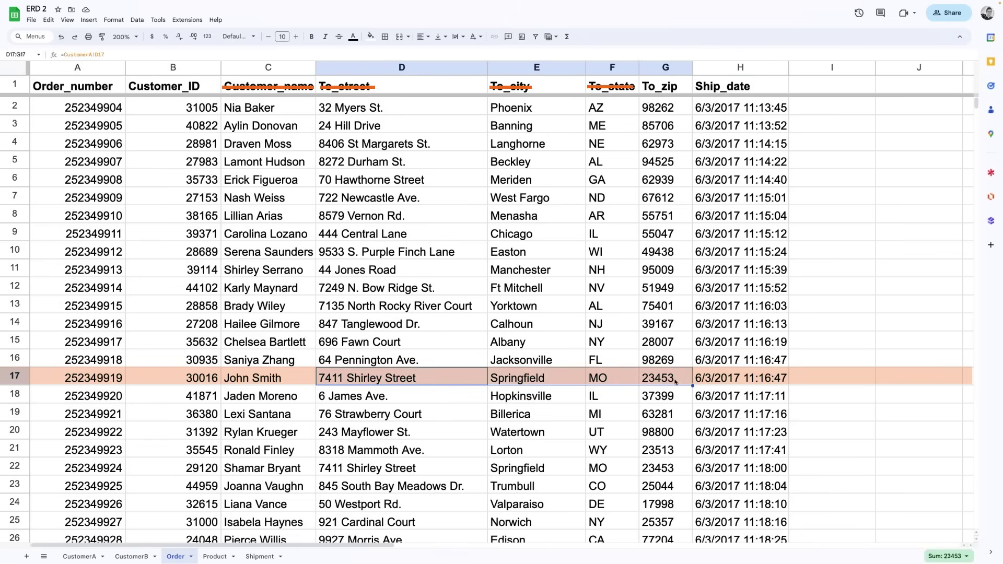
pyautogui.click(783, 382)
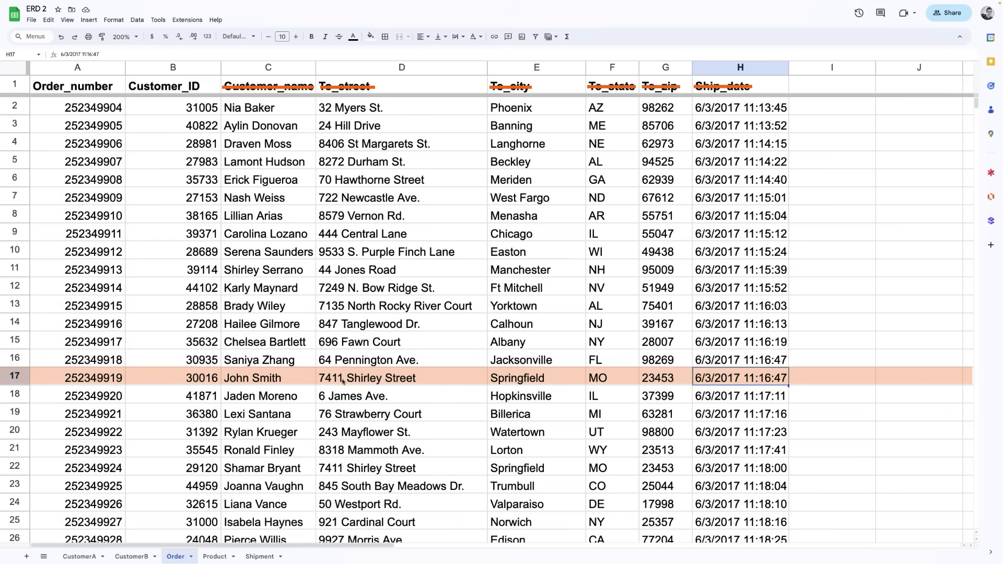
pyautogui.click(116, 381)
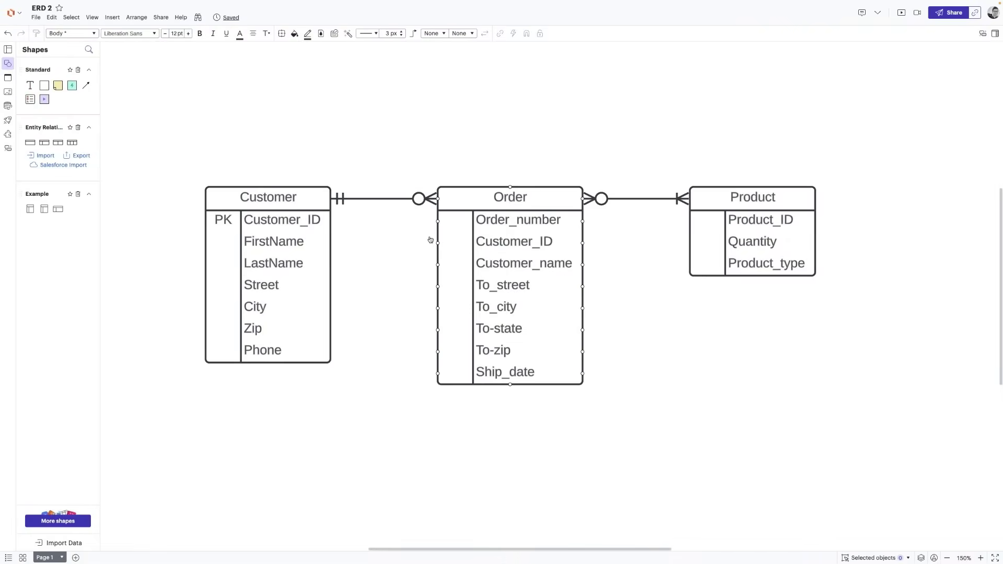
# Mark Order_number as PK in the Order entity, then select Product_ID 69237
pyautogui.click(460, 220)
pyautogui.doubleClick(454, 220)
pyautogui.write('PK')
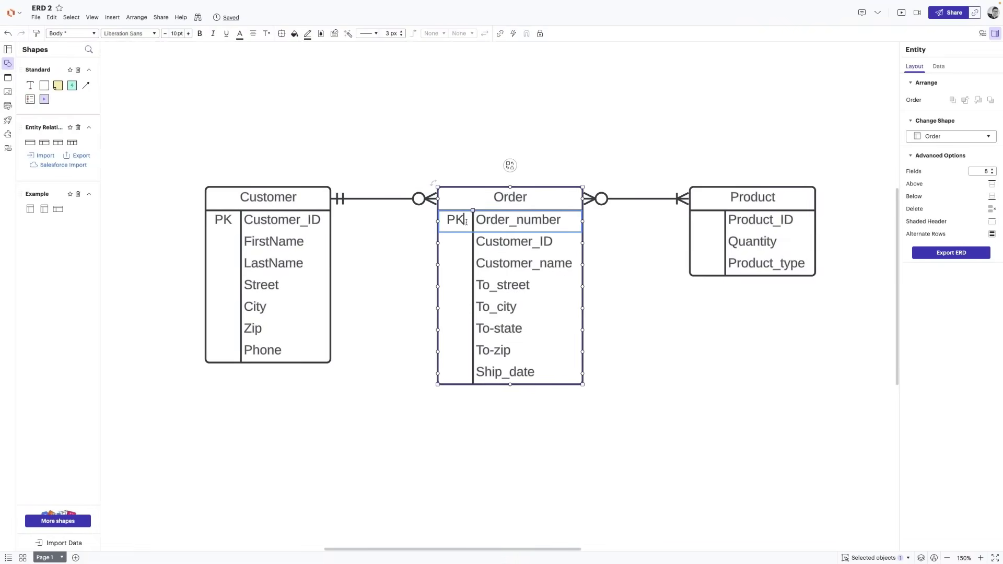
pyautogui.click(660, 223)
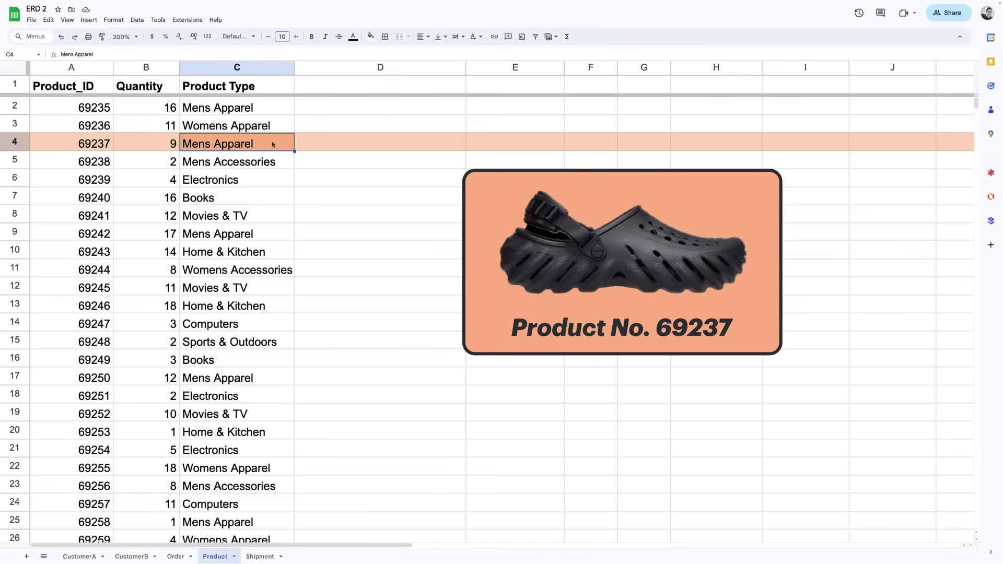
pyautogui.click(108, 143)
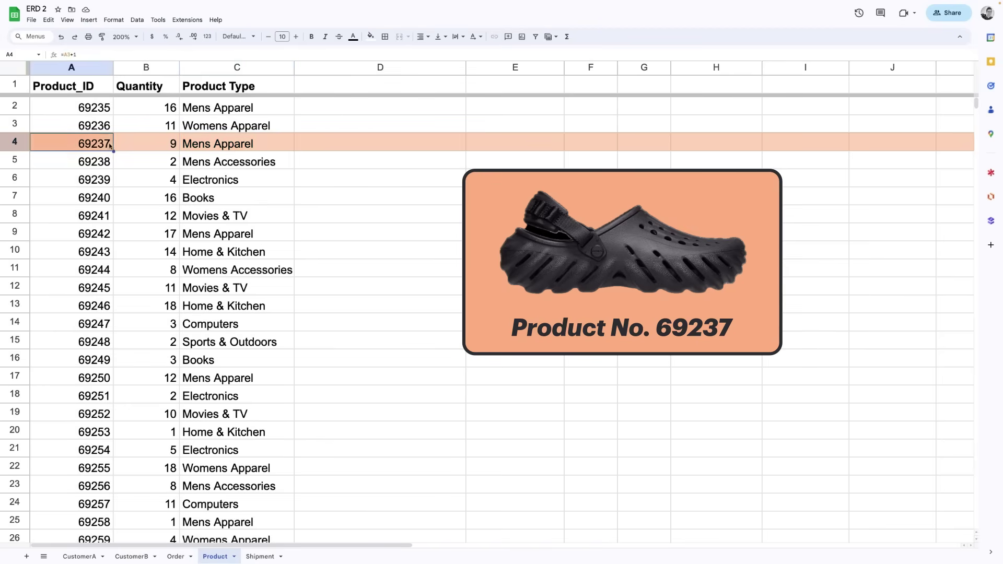
pyautogui.hotkey('ctrl', 'Left')
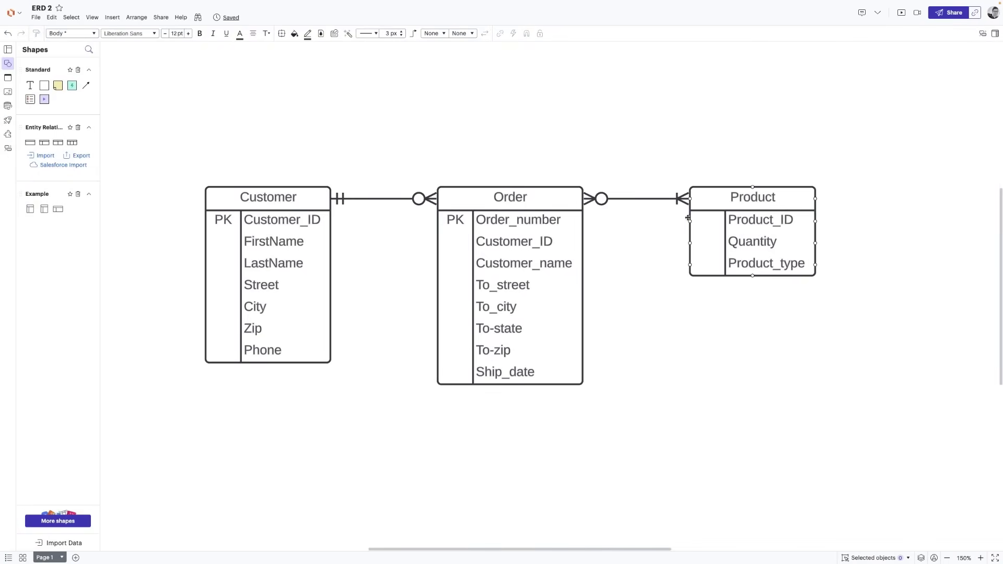
# Enter PK in the key cell beside Product_ID in the Product entity
pyautogui.doubleClick(702, 220)
pyautogui.write('PK')
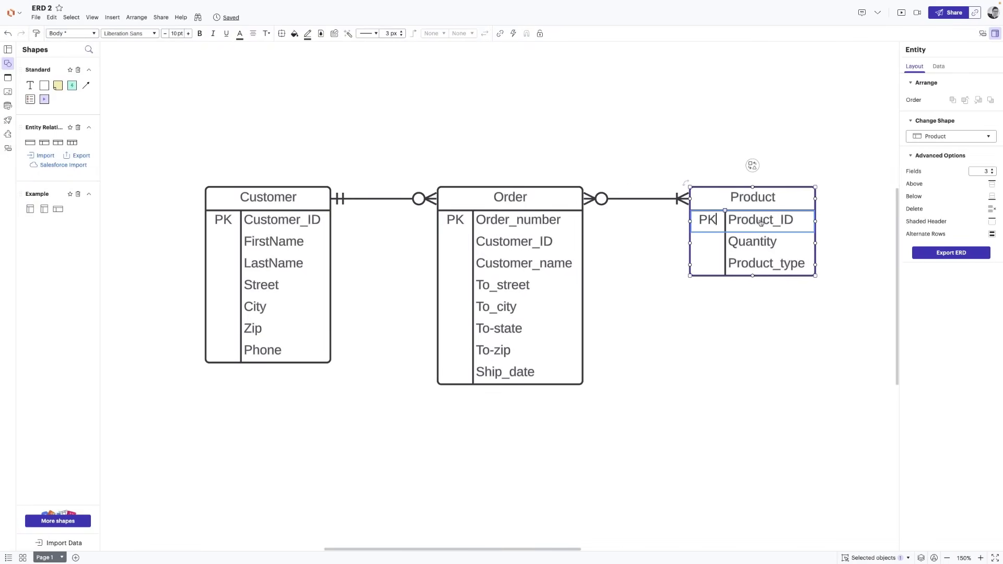
pyautogui.click(839, 222)
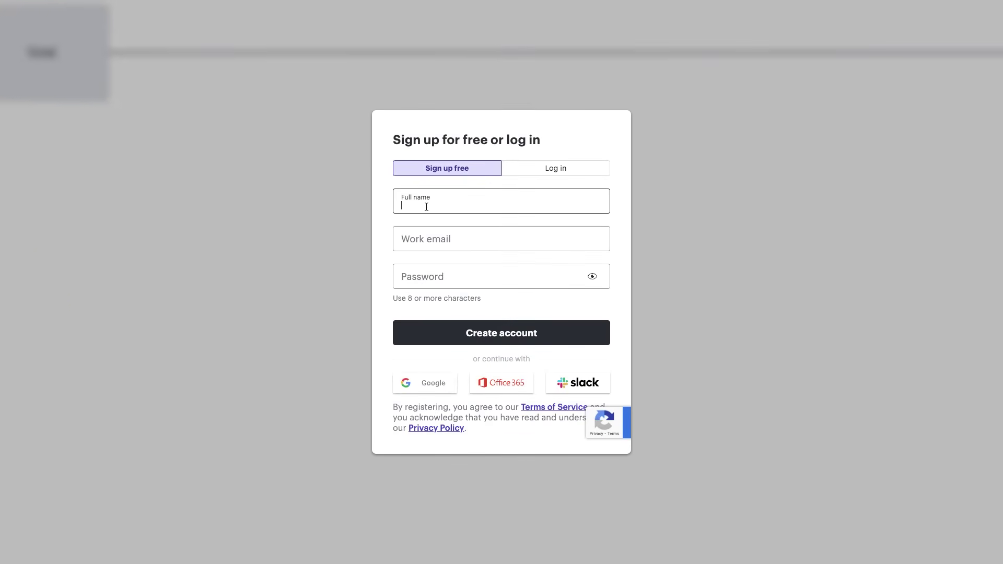
# Fill the sign-up form with a full name, a work e-mail address and a password
pyautogui.write('Customer')
pyautogui.press('Tab')
pyautogui.write('cu')
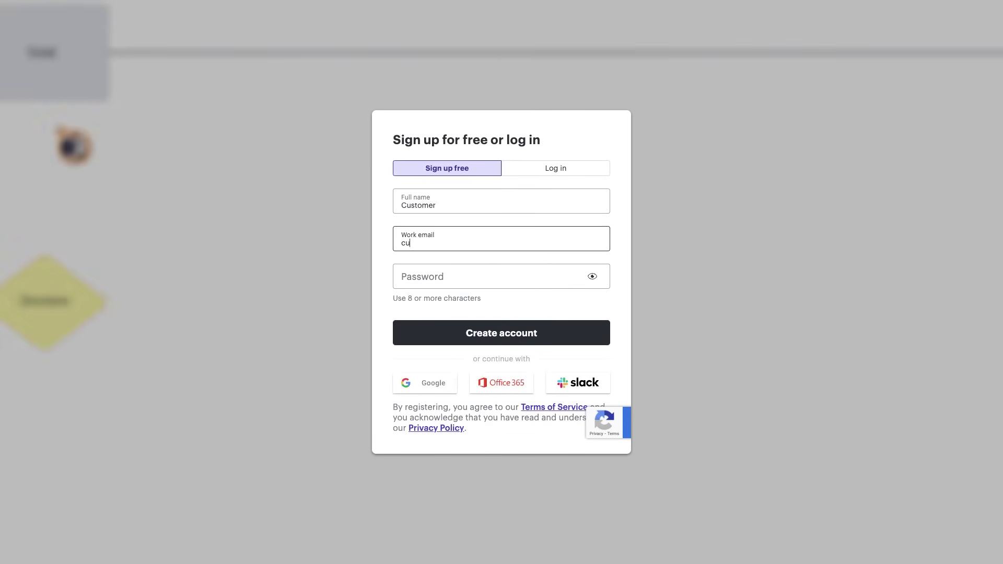
pyautogui.write('stomer@company.com')
pyautogui.press('Tab')
pyautogui.write('********')
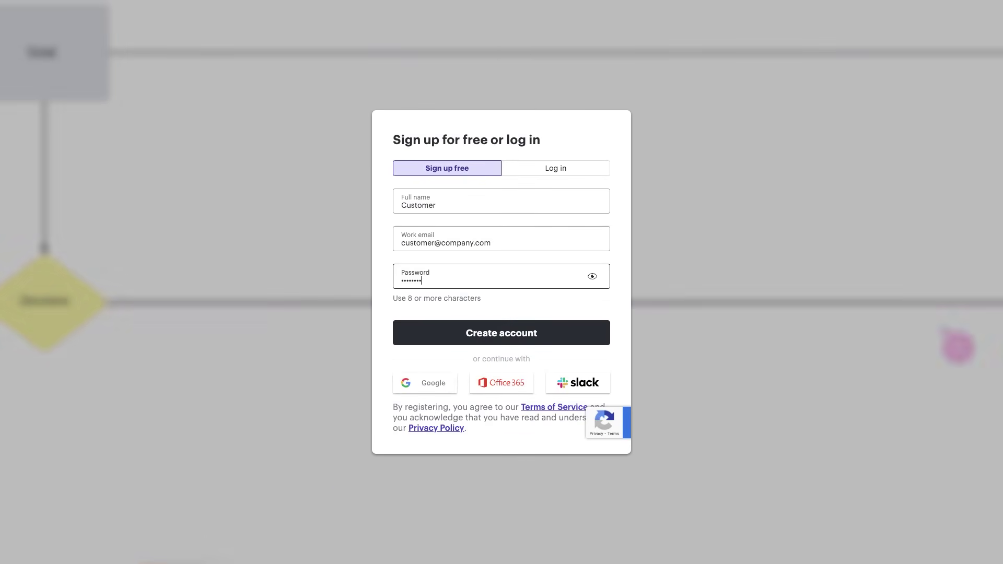
pyautogui.write('*')
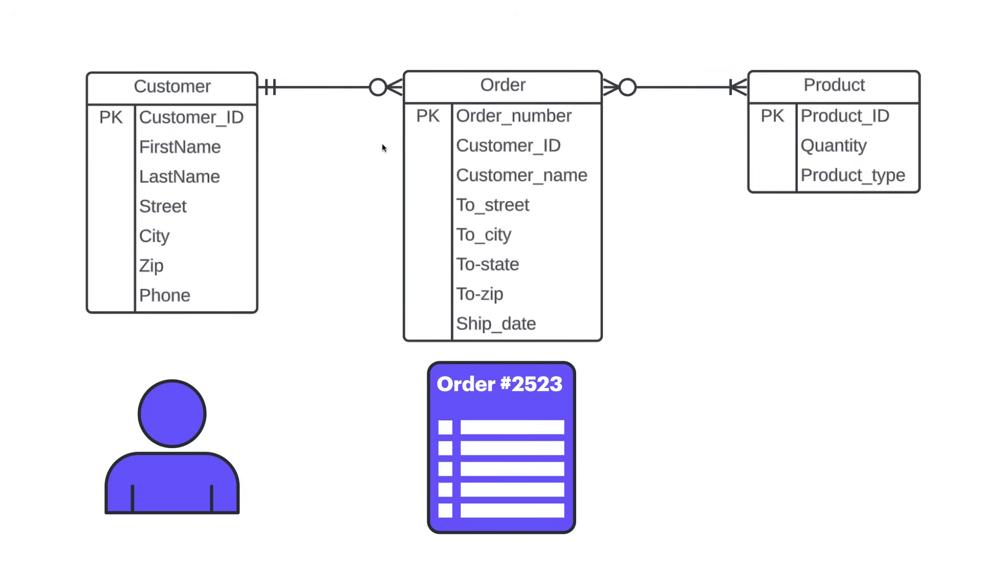
# Select the Customer_ID field in the Order table
pyautogui.click(411, 146)
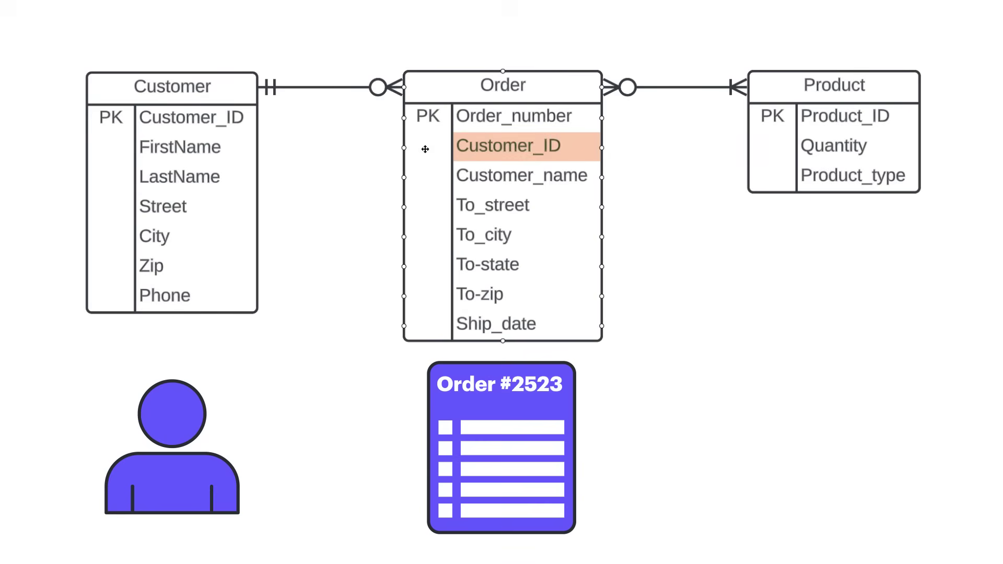
# Mark Order's Customer_ID field as FK
pyautogui.click(252, 120)
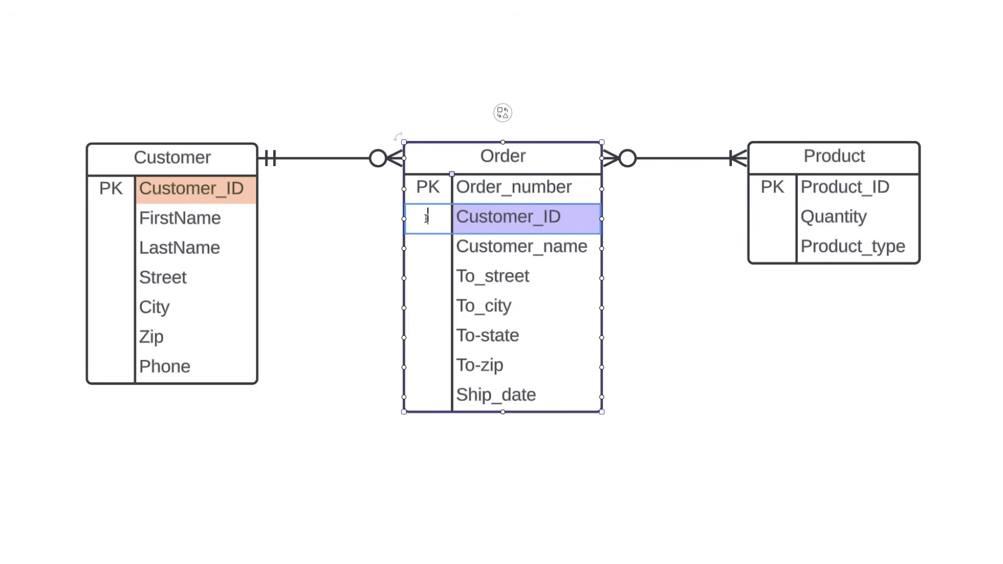
pyautogui.write('FK')
pyautogui.click(387, 222)
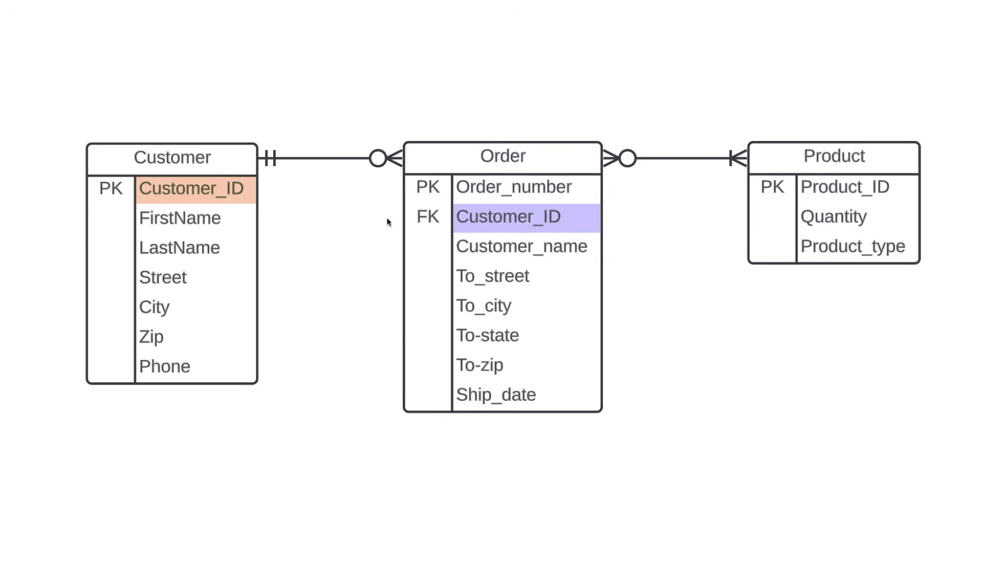
# Reattach the Customer–Order line's ends to the Customer_ID rows of both tables
pyautogui.click(391, 162)
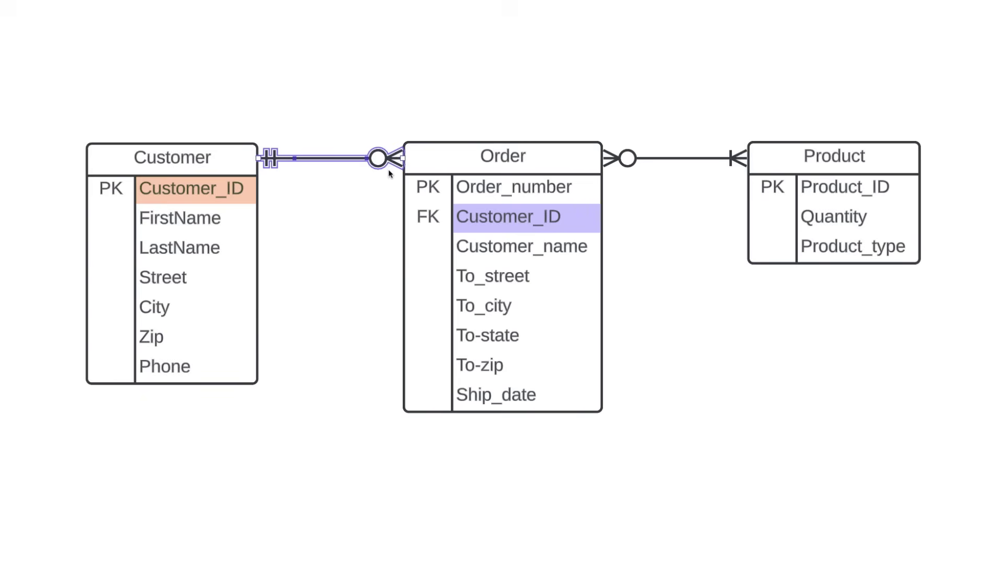
pyautogui.moveTo(402, 159); pyautogui.dragTo(400, 217)
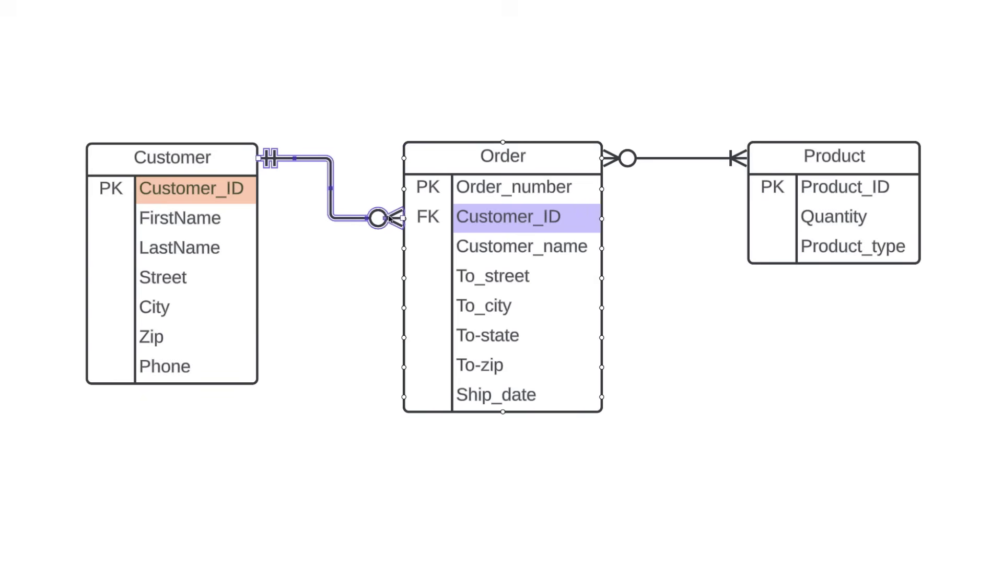
pyautogui.moveTo(258, 158); pyautogui.dragTo(258, 189)
pyautogui.click(322, 173)
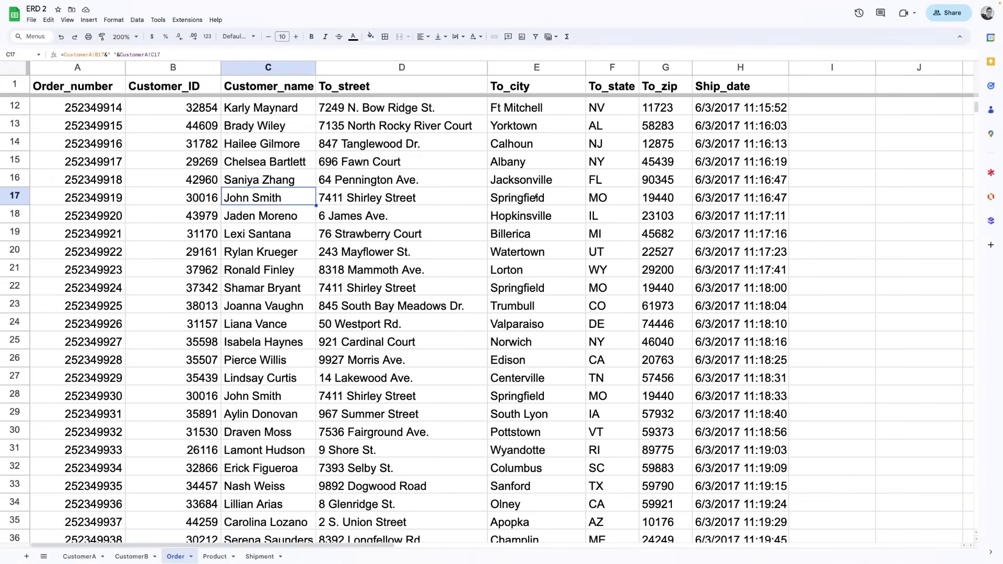
# Select row 17's order, Customer_ID and name, then row 28's Customer_ID and name
pyautogui.click(124, 200)
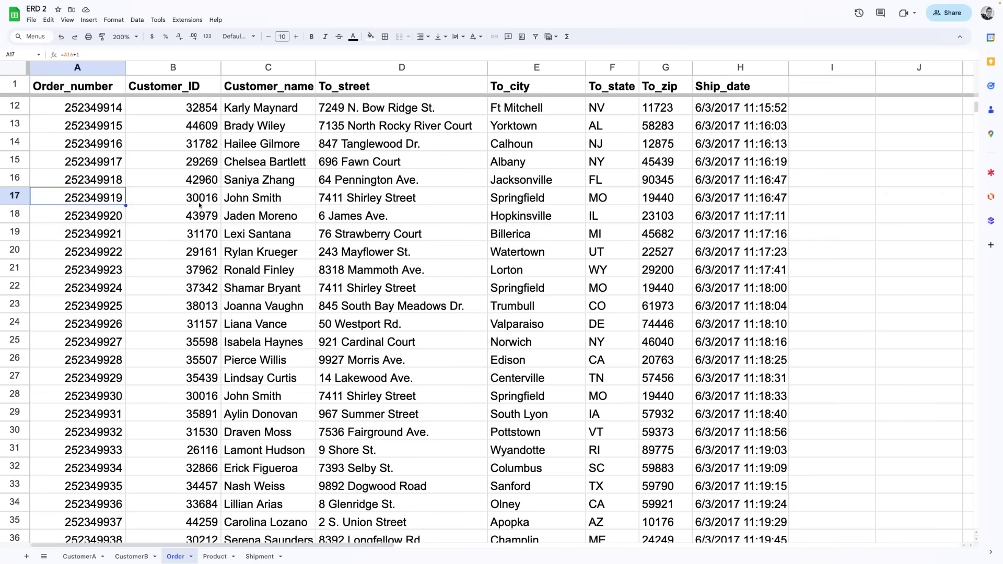
pyautogui.keyDown('shift'); pyautogui.click(220, 204); pyautogui.keyUp('shift')
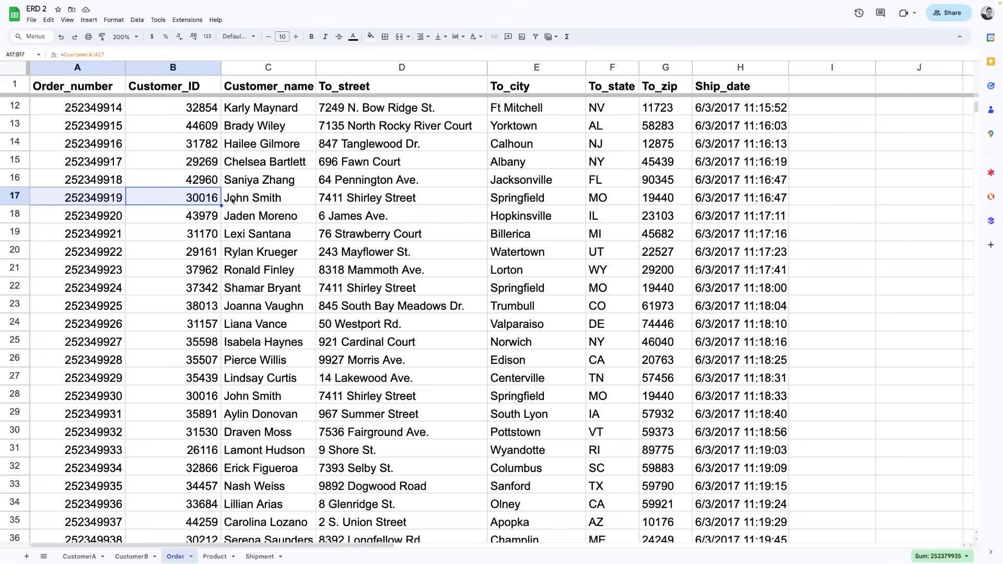
pyautogui.keyDown('shift'); pyautogui.click(287, 198); pyautogui.keyUp('shift')
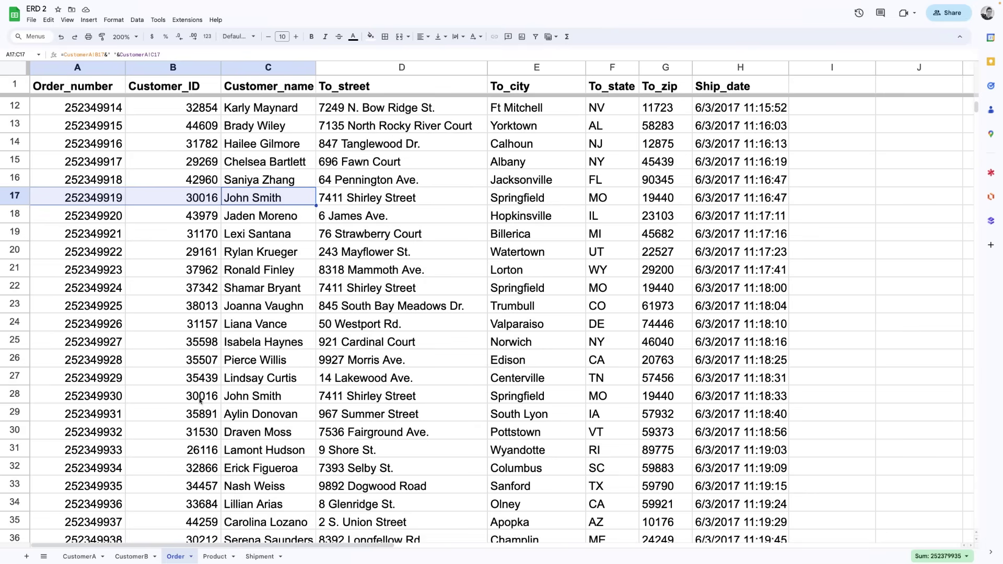
pyautogui.moveTo(218, 400); pyautogui.dragTo(288, 400)
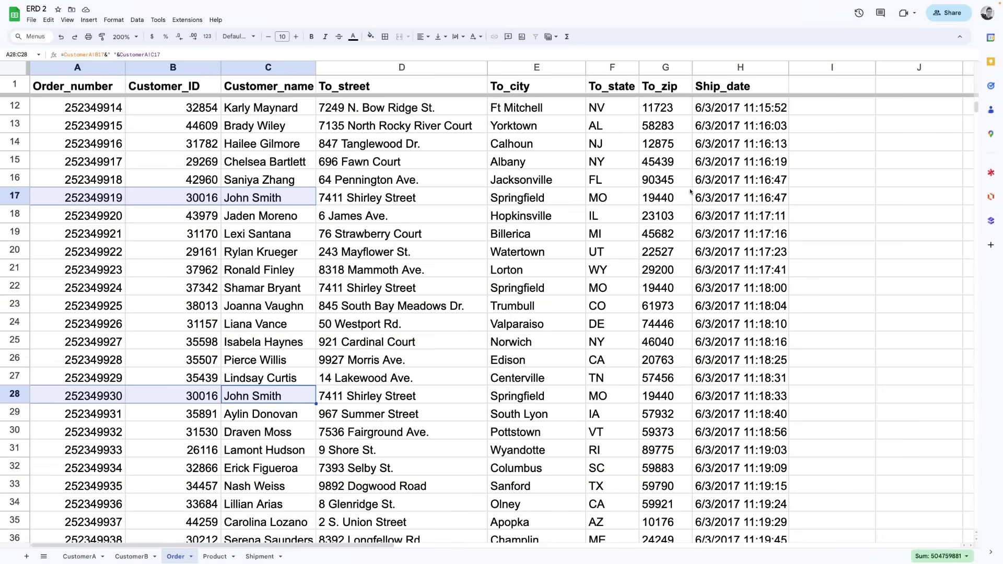
pyautogui.click(837, 68)
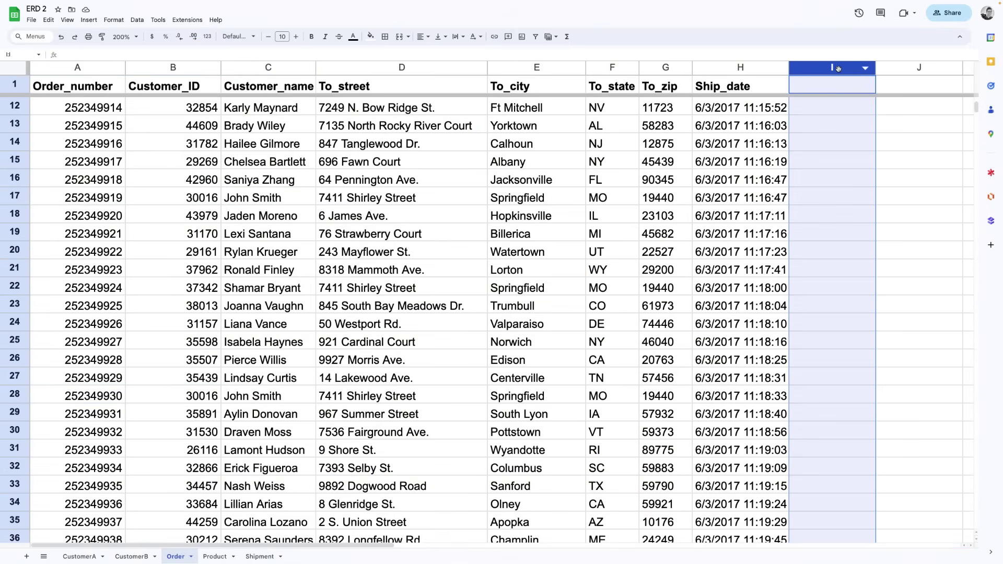
# Paste Product_IDs into column I, add an Order field row, and link Shipment to the Order–Product line
pyautogui.hotkey('ctrl', 'v')
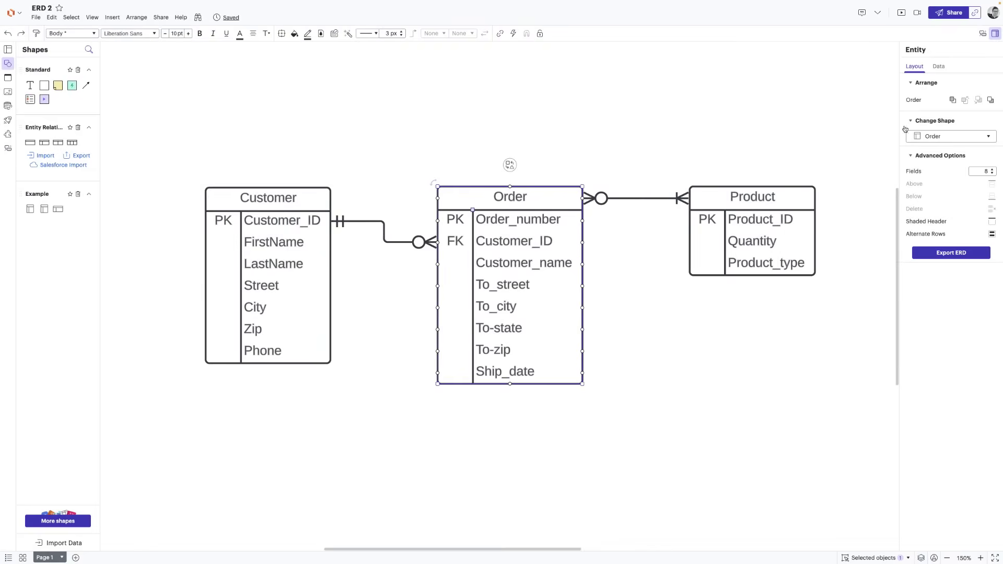
pyautogui.click(989, 186)
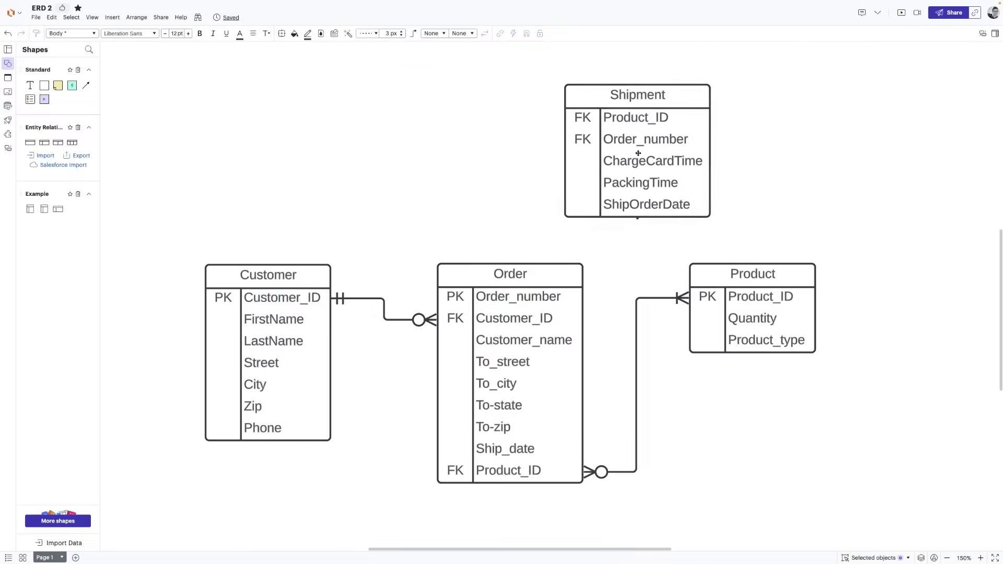
pyautogui.moveTo(637, 219); pyautogui.dragTo(638, 295)
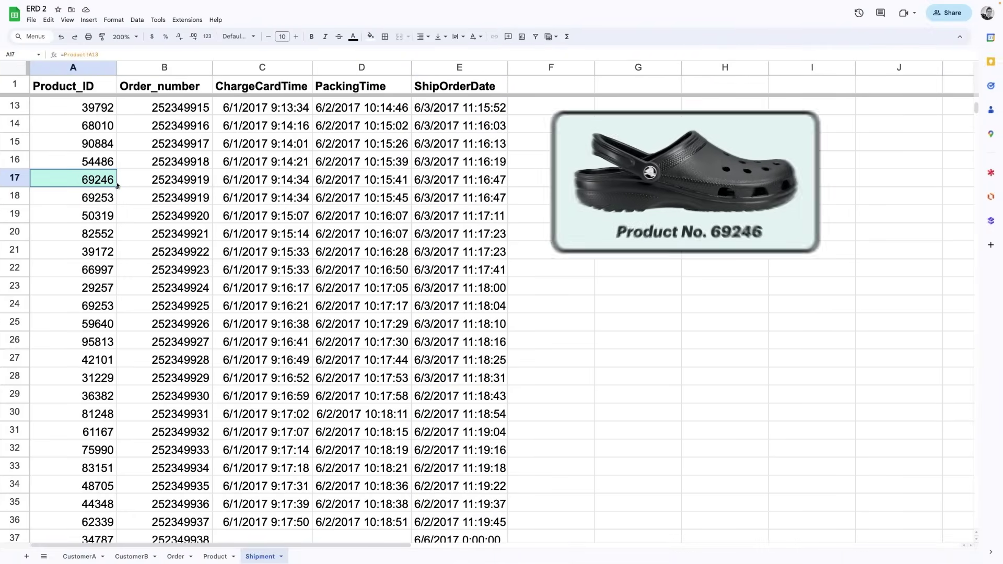
pyautogui.click(113, 203)
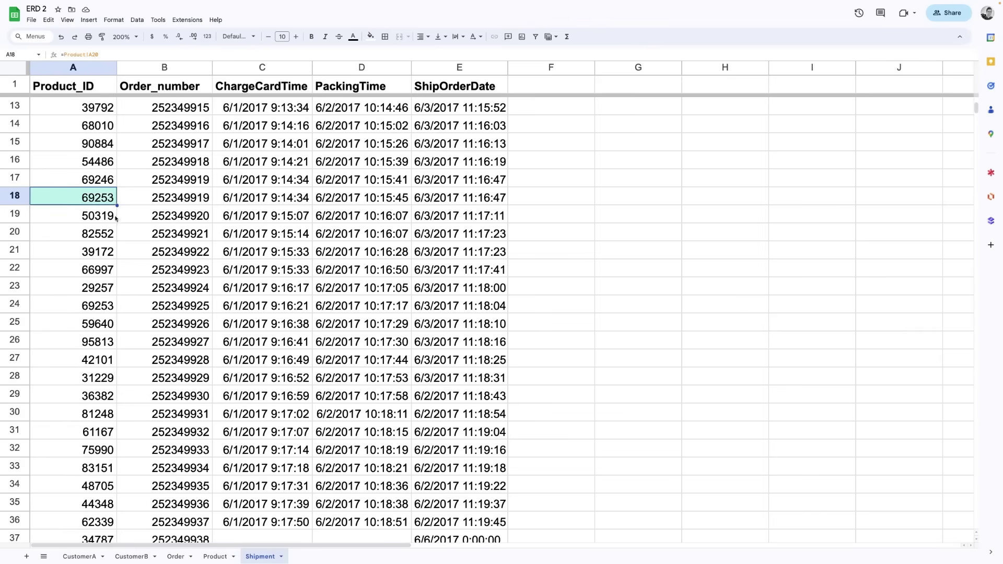
pyautogui.click(113, 309)
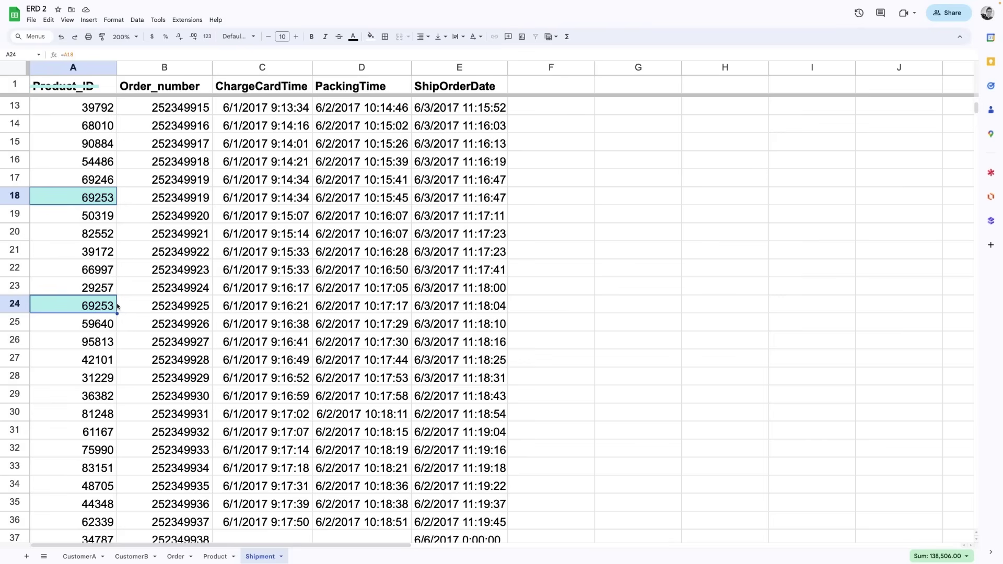
pyautogui.click(162, 198)
pyautogui.keyDown('shift'); pyautogui.click(166, 181); pyautogui.keyUp('shift')
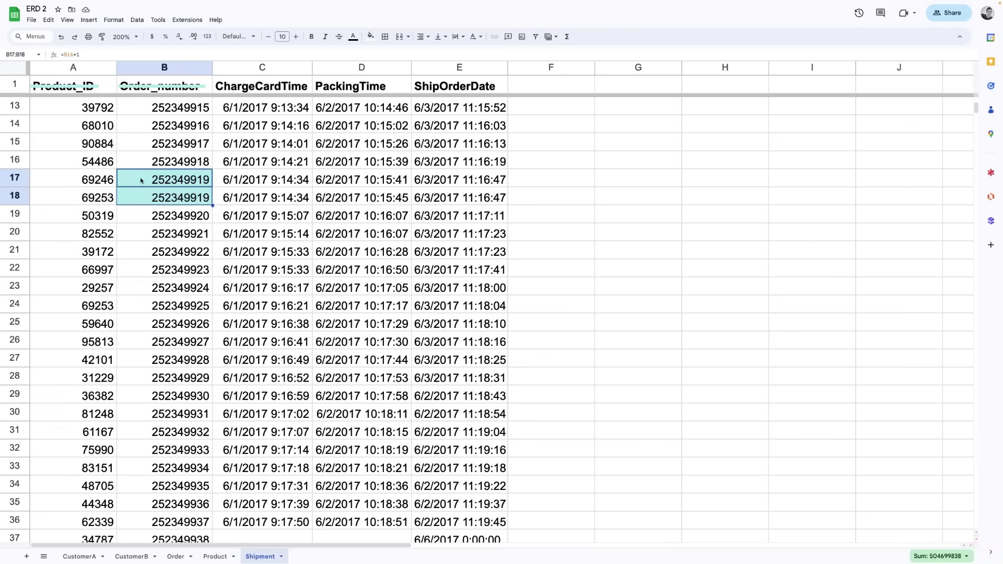
pyautogui.click(265, 249)
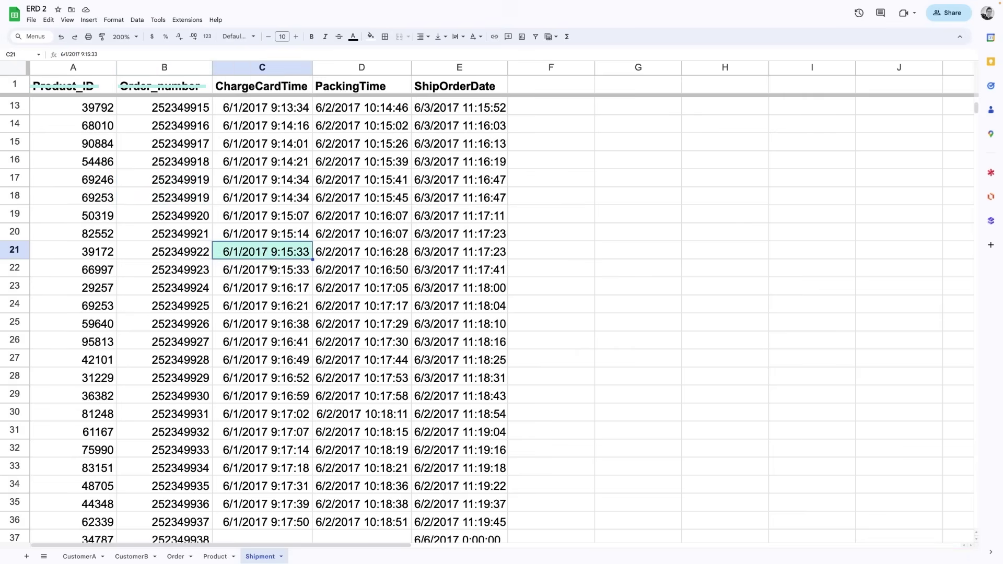
pyautogui.keyDown('shift'); pyautogui.click(292, 267); pyautogui.keyUp('shift')
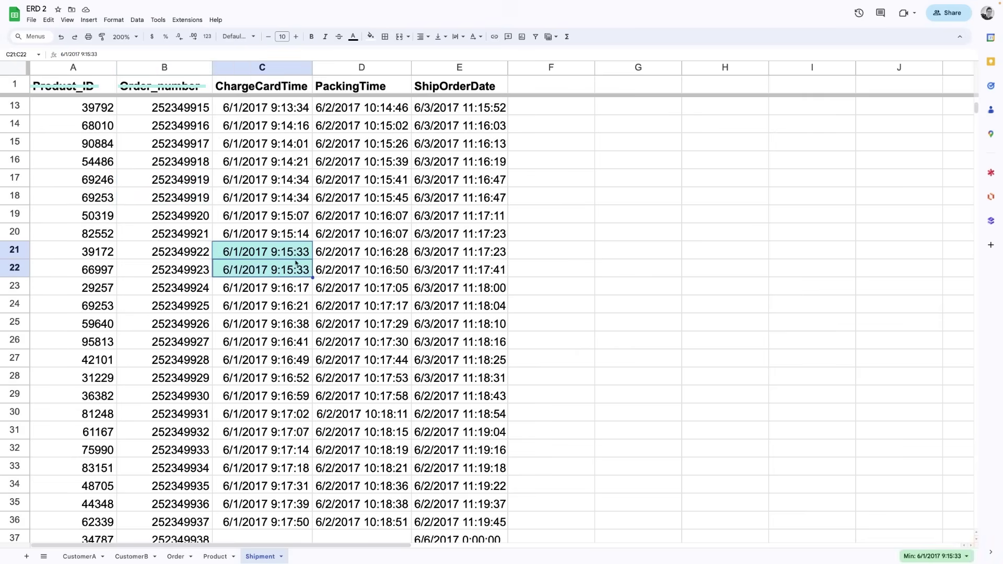
pyautogui.click(334, 239)
pyautogui.keyDown('shift'); pyautogui.click(356, 224); pyautogui.keyUp('shift')
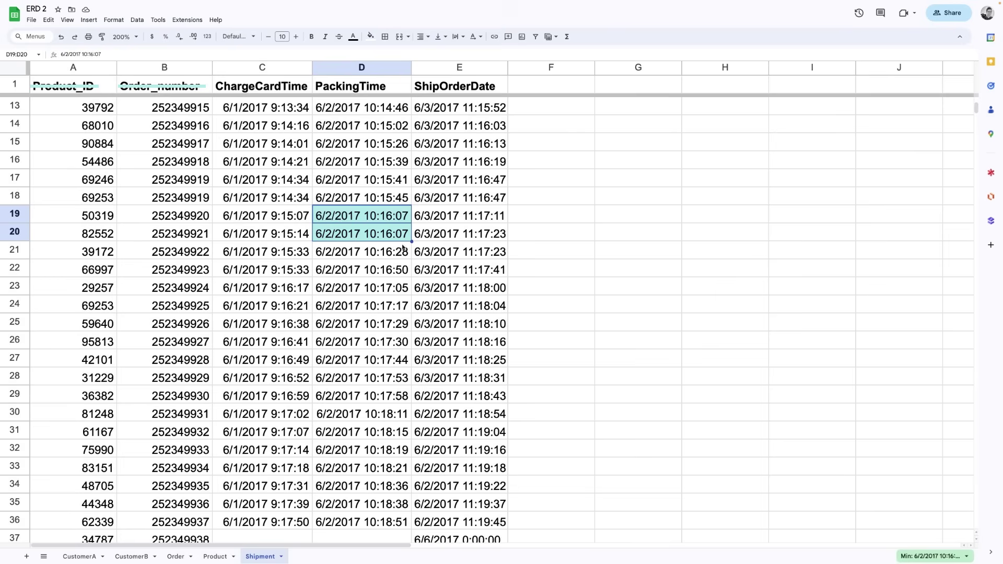
pyautogui.click(458, 251)
pyautogui.keyDown('shift'); pyautogui.click(454, 238); pyautogui.keyUp('shift')
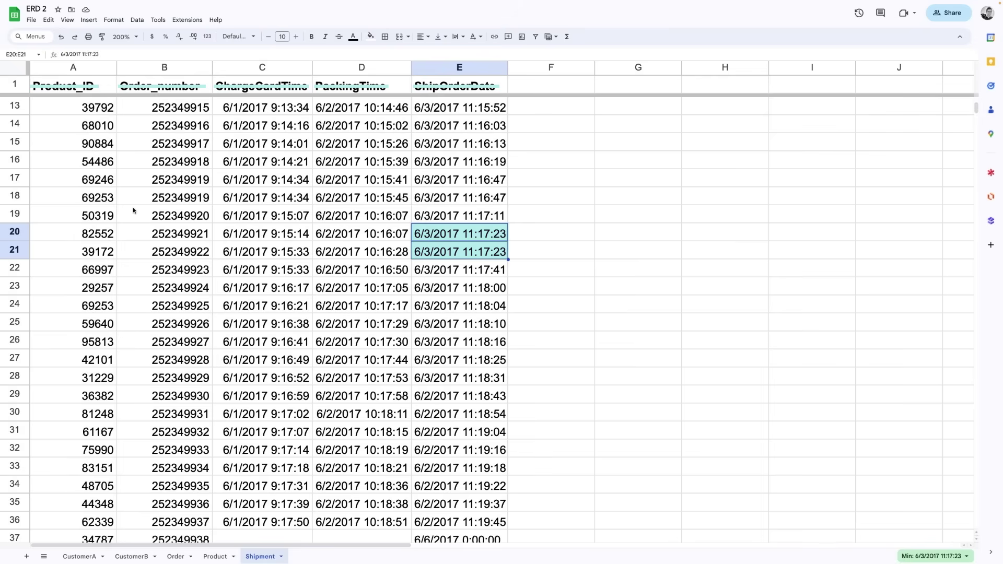
pyautogui.moveTo(117, 187); pyautogui.dragTo(113, 187)
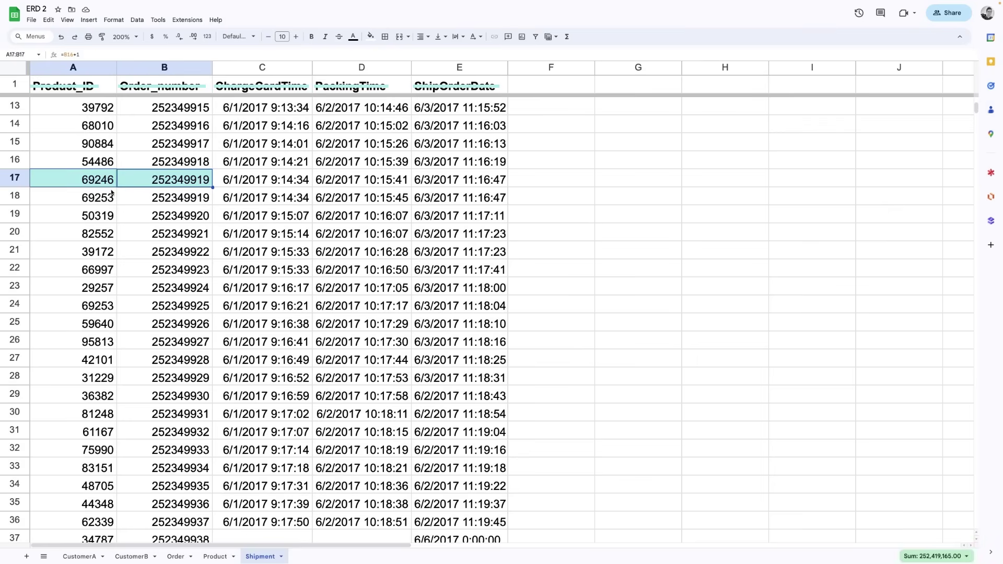
pyautogui.hotkey('ctrl', 'shift', 'l')
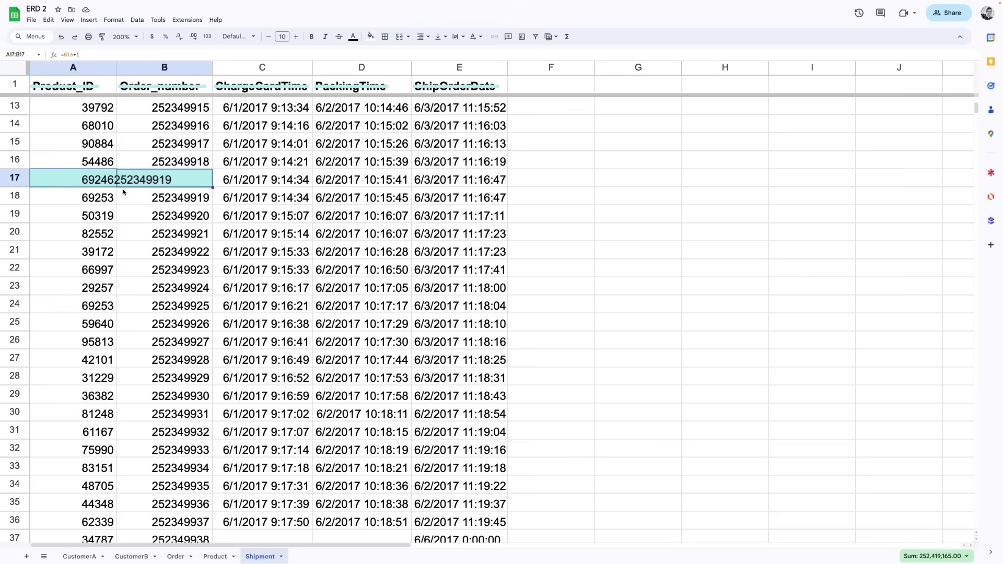
pyautogui.hotkey('ctrl', 'shift', 'r')
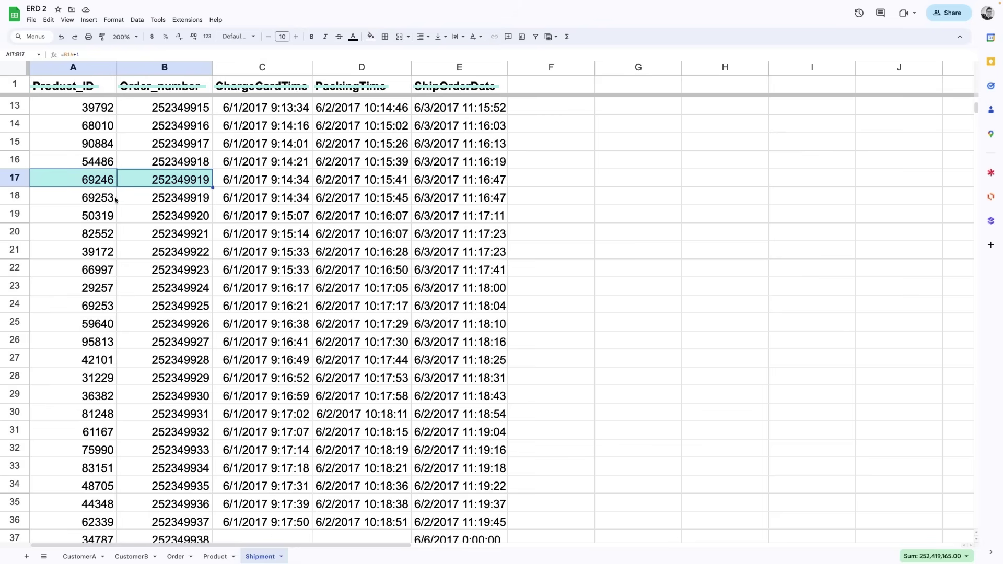
pyautogui.moveTo(112, 204); pyautogui.dragTo(128, 206)
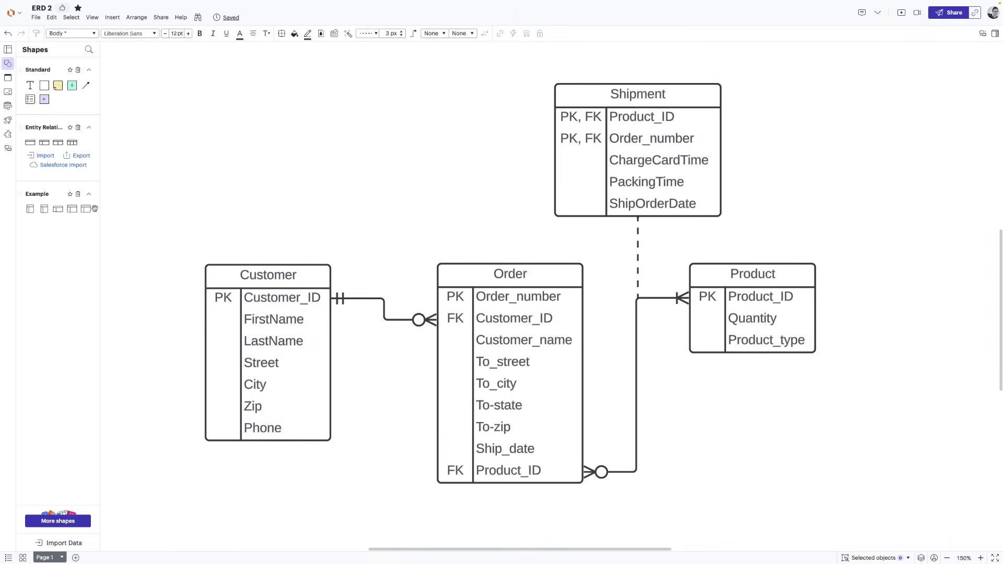
# Replace the Shipment table with one keyed by Shipping_ID, with Product_ID and Order_number FKs
pyautogui.moveTo(85, 209); pyautogui.dragTo(636, 151)
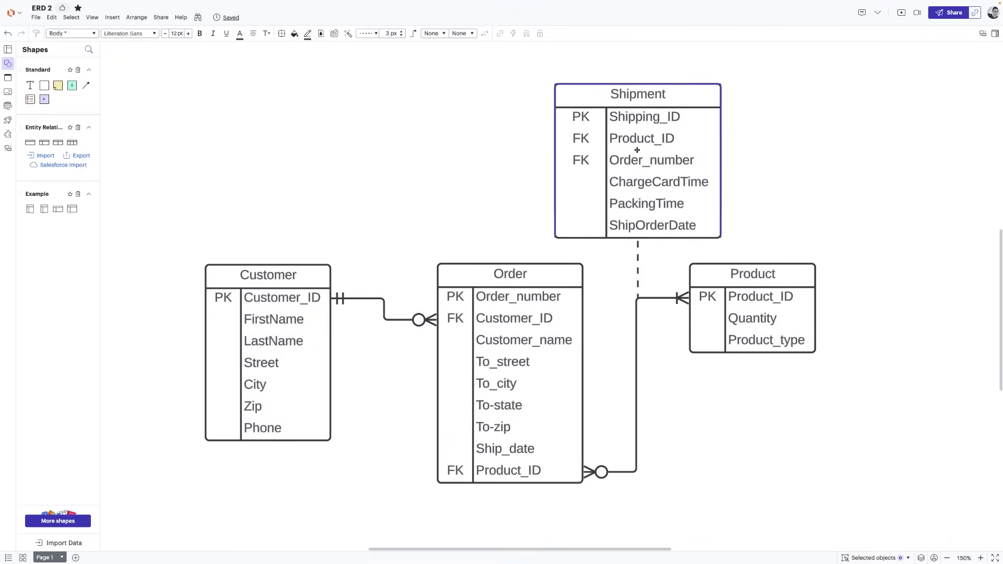
pyautogui.click(736, 126)
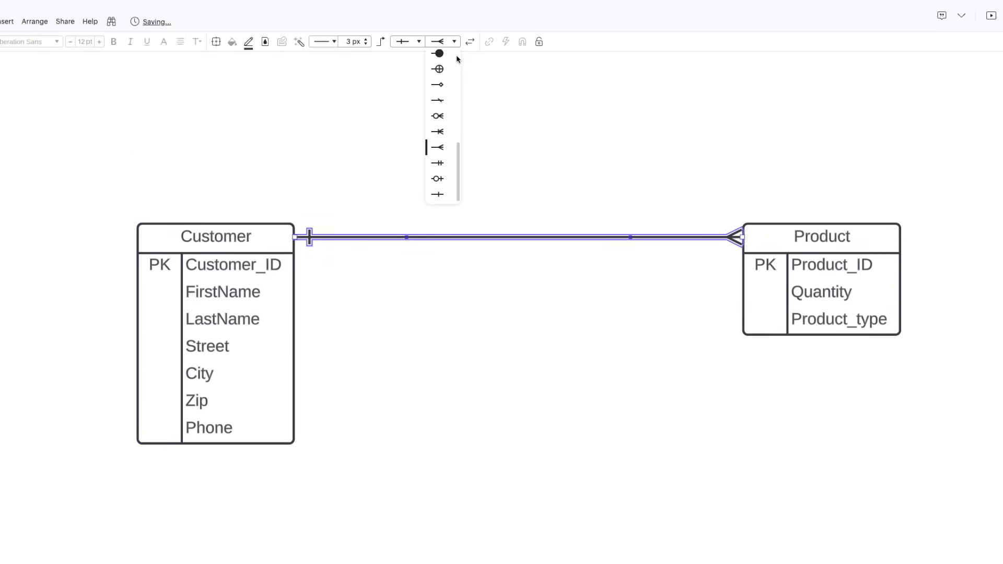
# Set both the Product and Customer ends of the line to zero-or-many
pyautogui.click(449, 121)
pyautogui.click(414, 41)
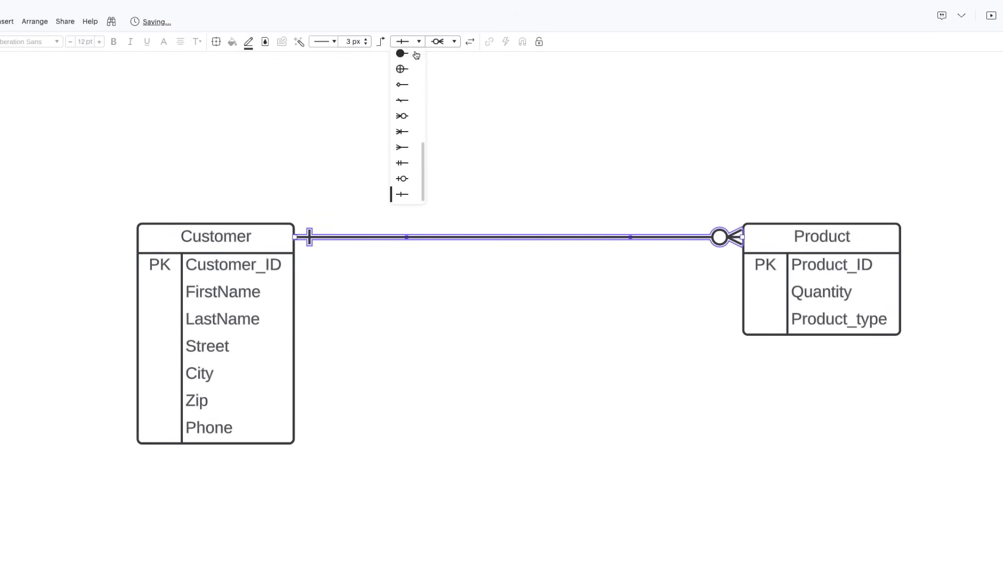
pyautogui.click(412, 117)
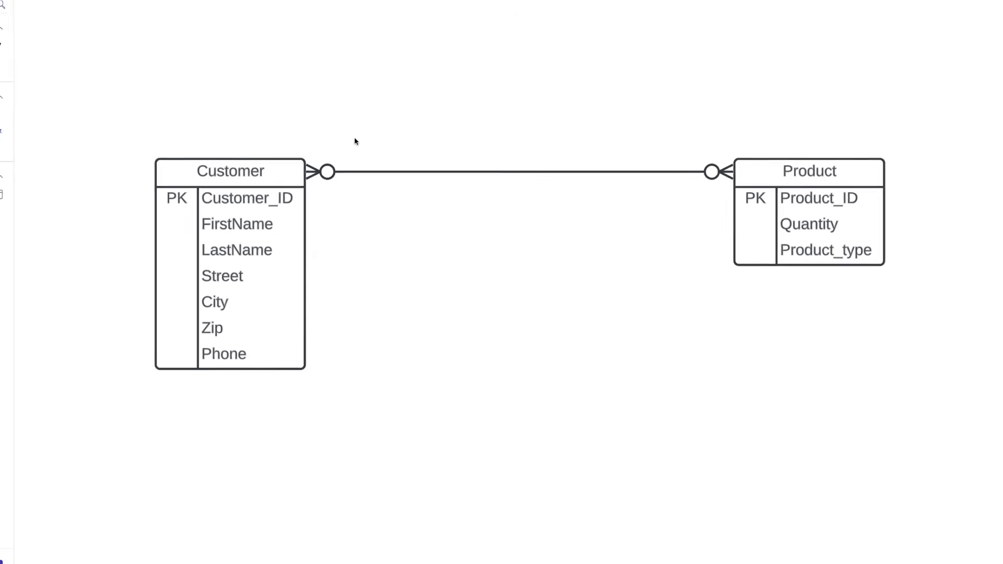
# Place a blank Bridge Table between Customer and Product and align it with them
pyautogui.moveTo(29, 222)
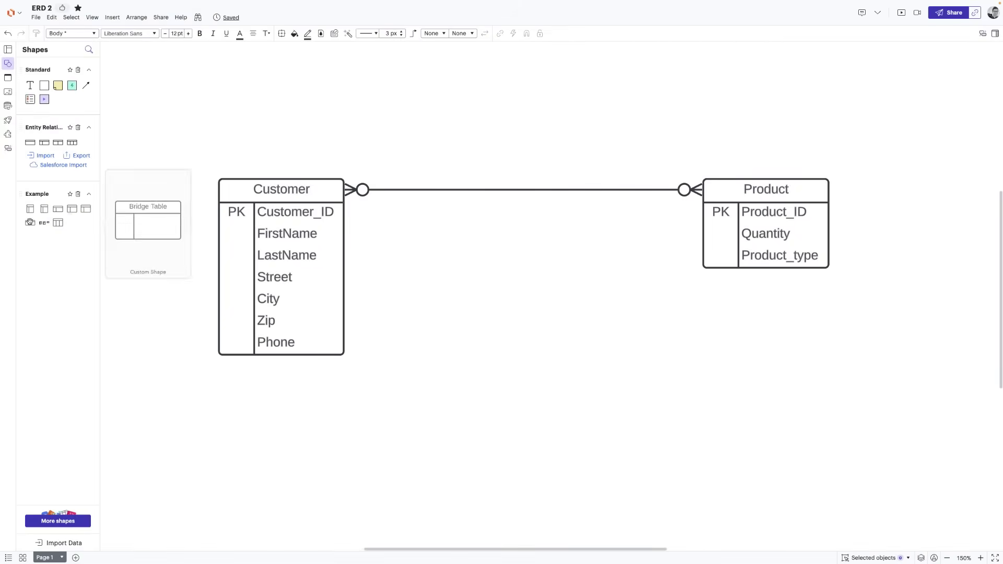
pyautogui.moveTo(30, 222); pyautogui.dragTo(528, 215)
pyautogui.click(600, 219)
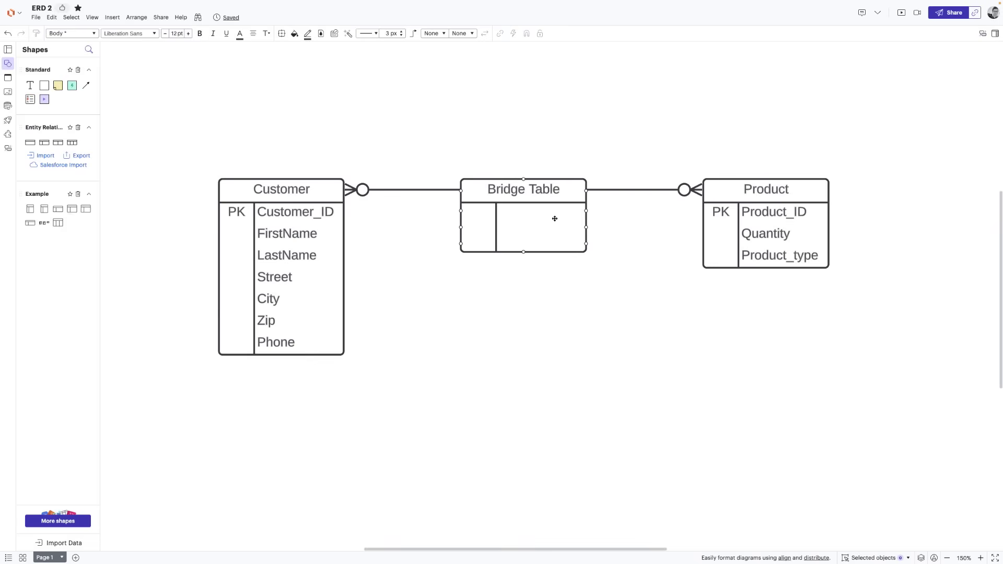
# Drop the Bridge Table on the alignment guide, level with the Customer and Product tables
pyautogui.moveTo(42, 224); pyautogui.dragTo(522, 286)
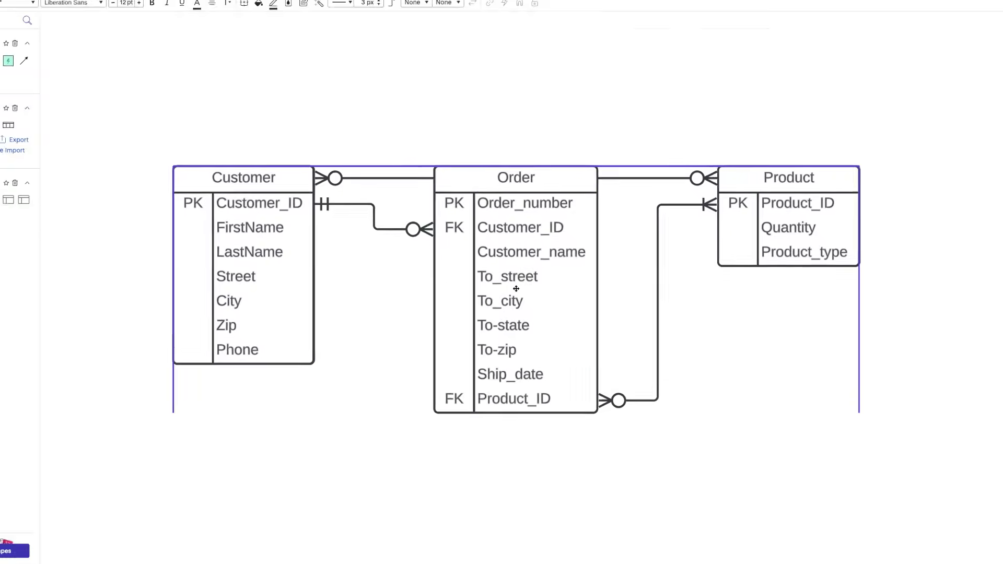
pyautogui.moveTo(376, 156); pyautogui.dragTo(379, 181)
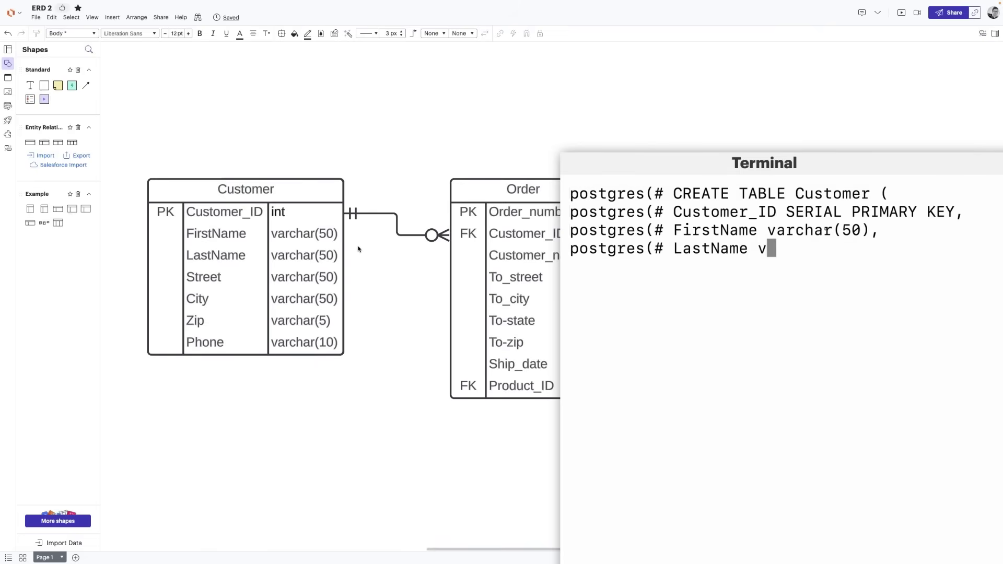
# Export the diagram's tables as a PostgreSQL CREATE TABLE script and select all of it
pyautogui.click(333, 238)
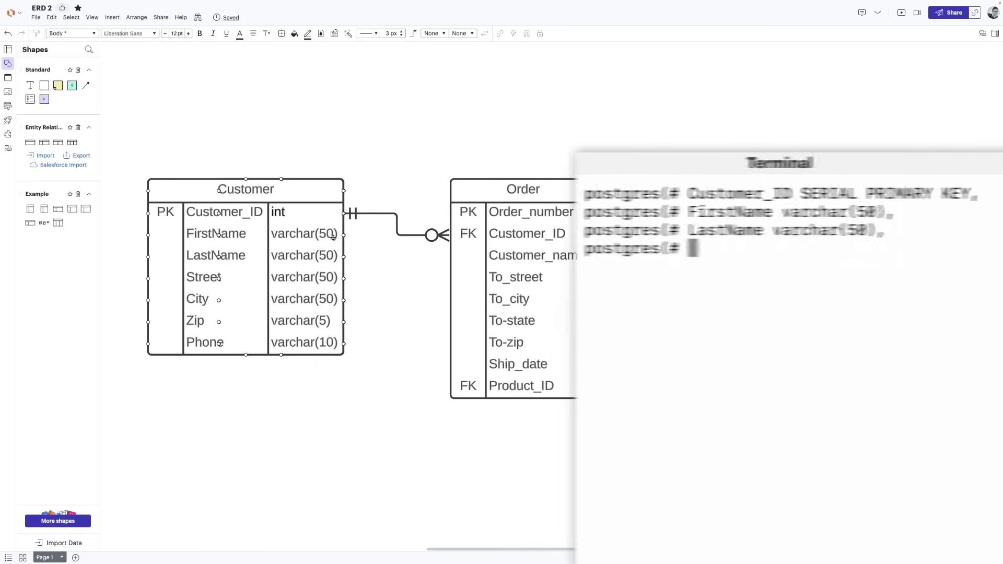
pyautogui.click(84, 156)
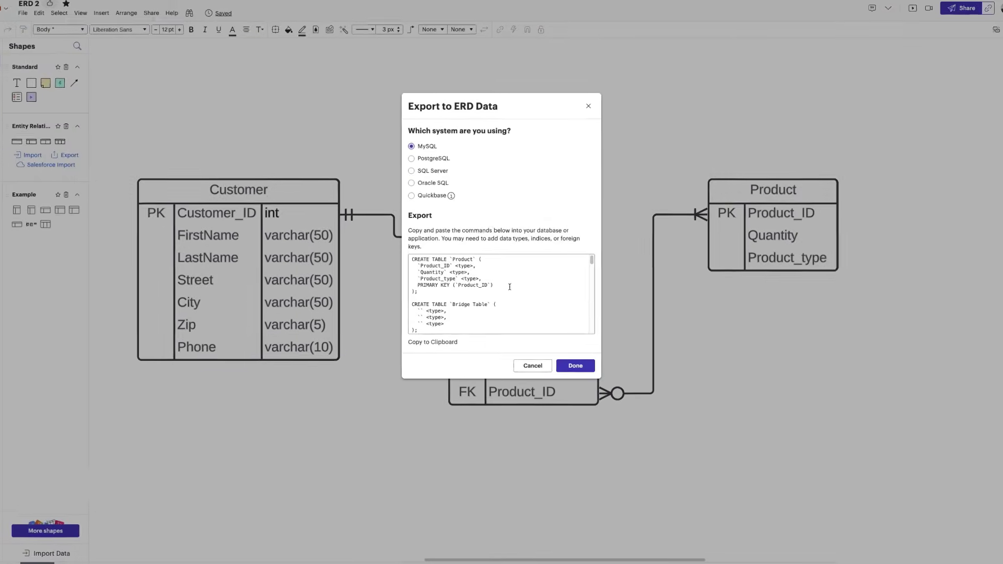
pyautogui.scroll(-5, 485, 292)
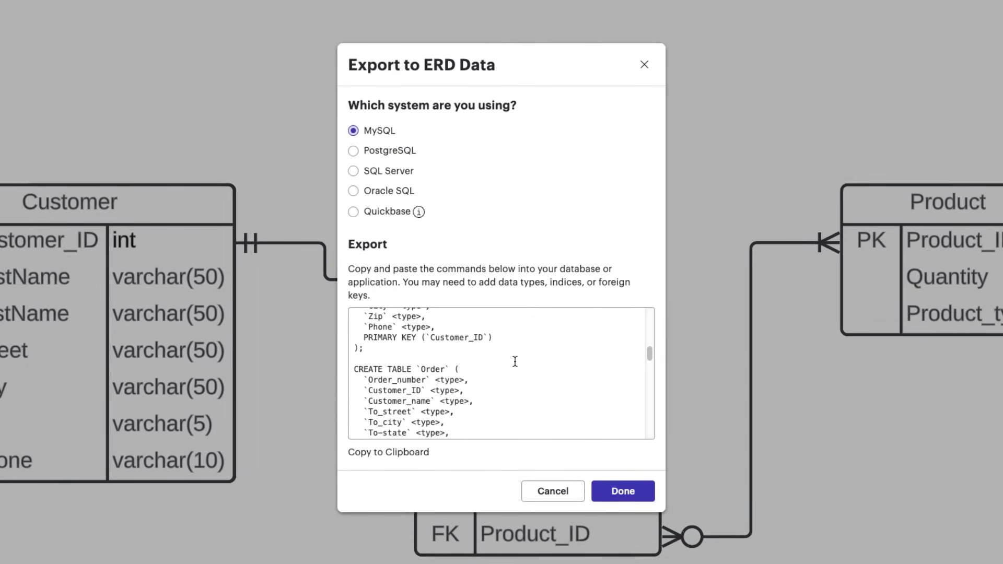
pyautogui.scroll(-3, 514, 361)
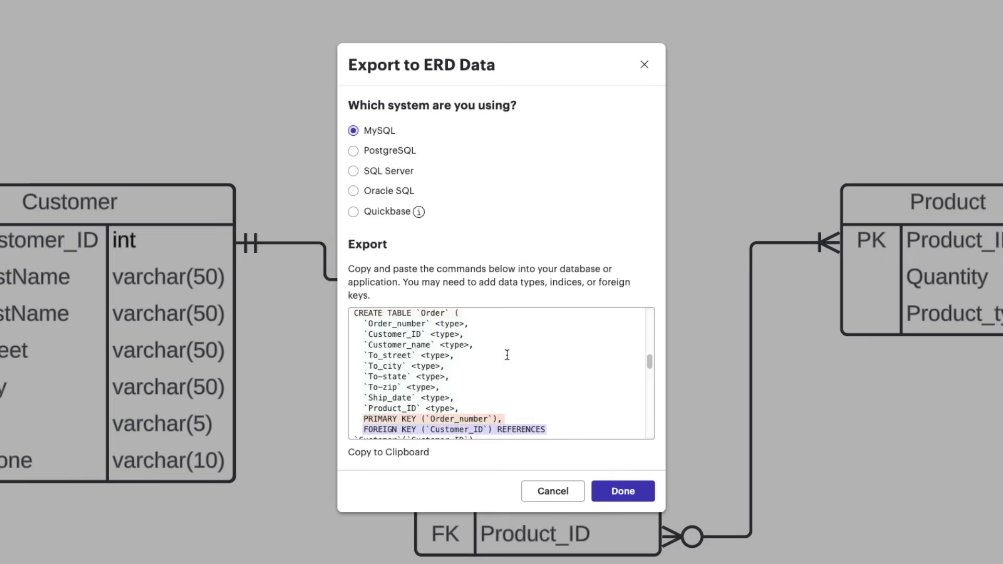
pyautogui.click(354, 151)
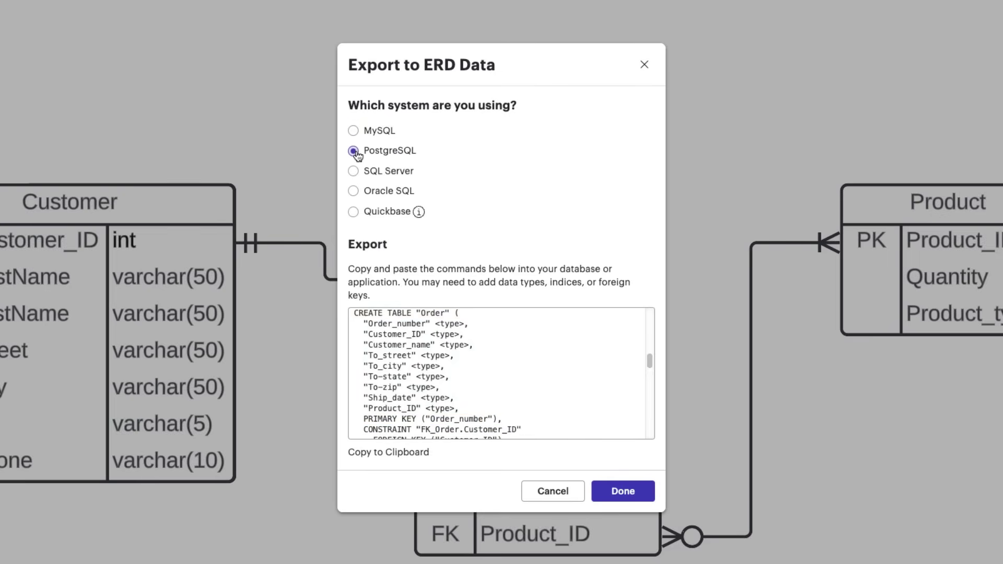
pyautogui.click(500, 324)
pyautogui.hotkey('ctrl', 'a')
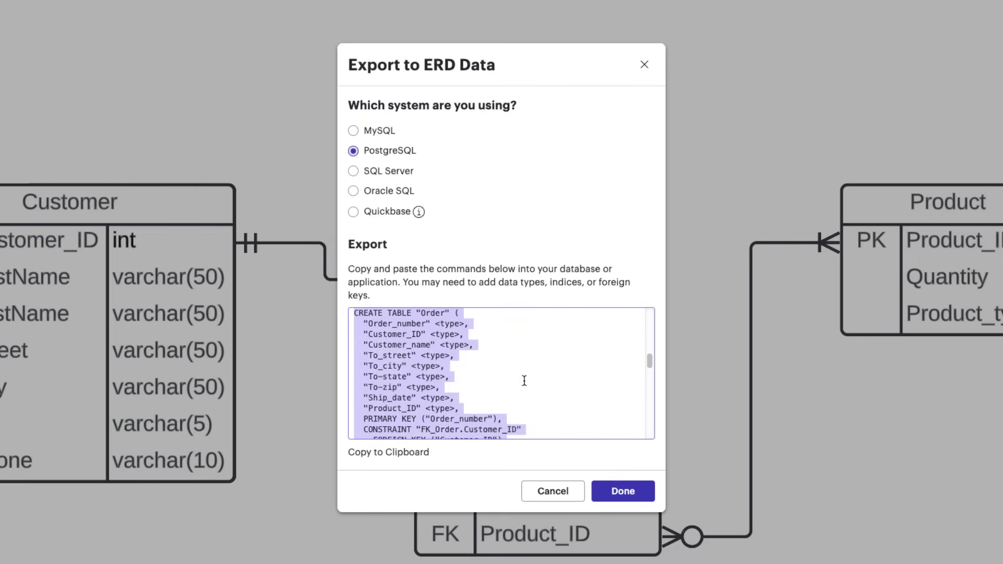
pyautogui.click(598, 491)
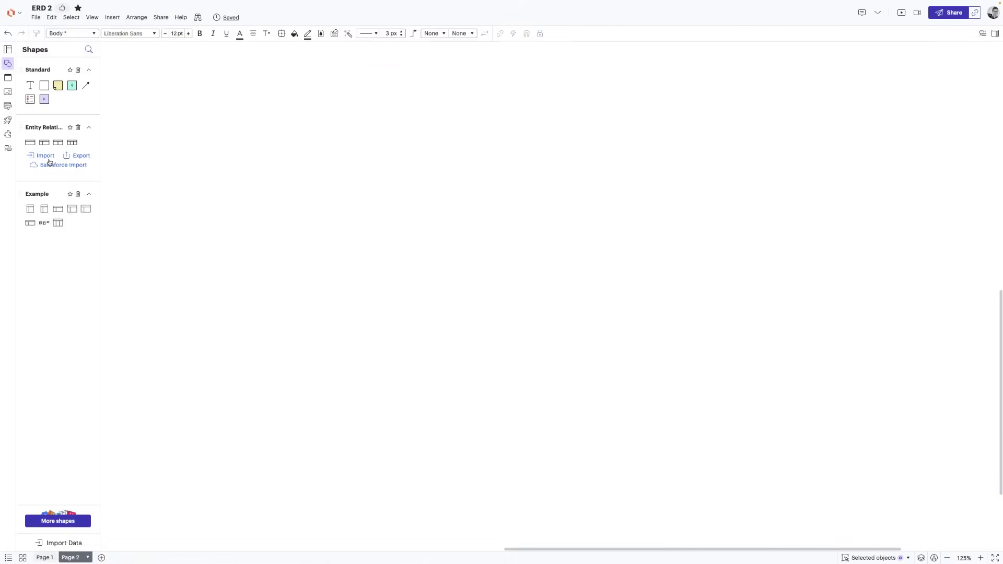
# Import PostgreSQL tables from ERD IMPORT.csv as a shape library
pyautogui.click(47, 158)
pyautogui.click(390, 193)
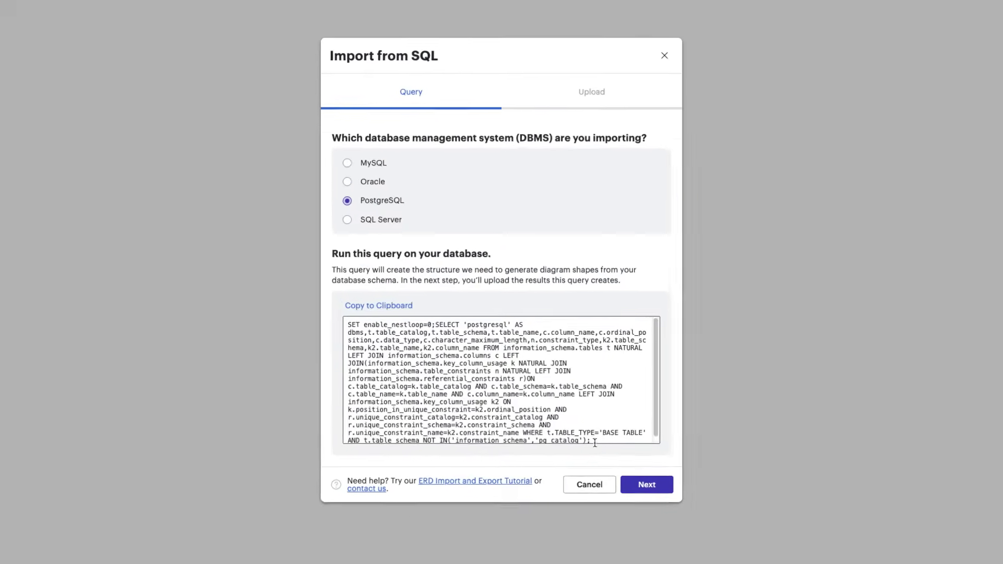
pyautogui.click(602, 394)
pyautogui.click(384, 207)
pyautogui.click(382, 253)
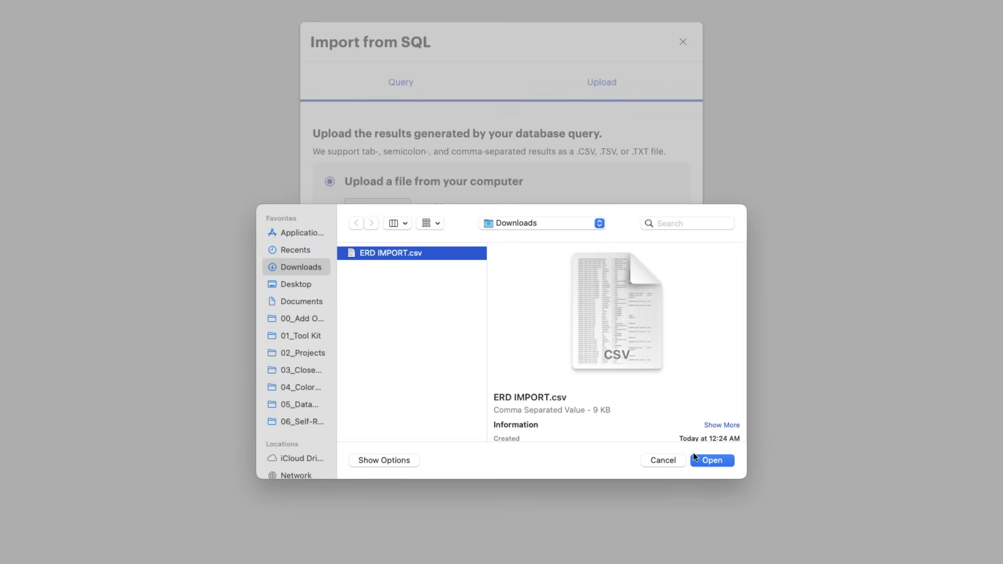
pyautogui.click(710, 459)
pyautogui.click(663, 318)
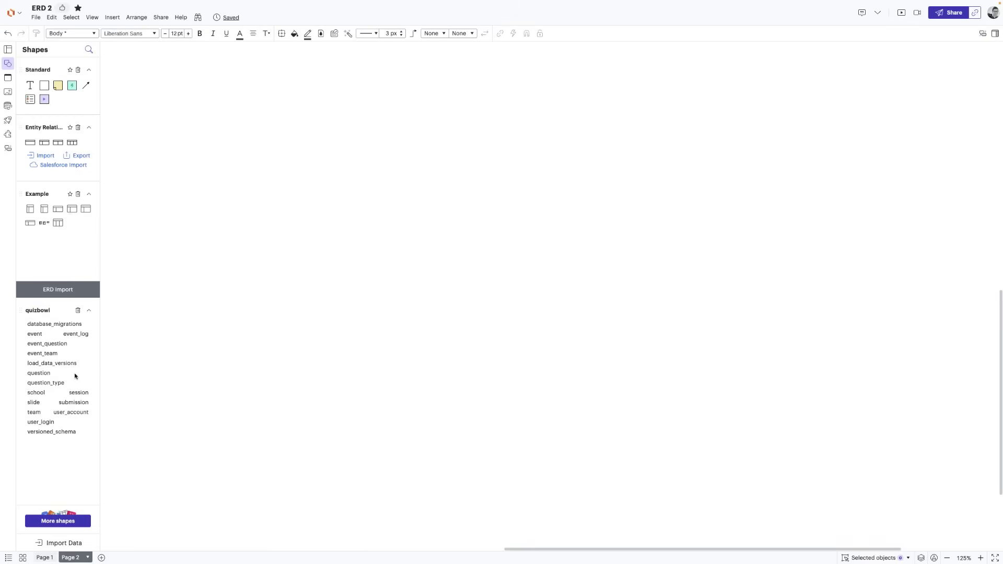
# Place school, team and event_team on Page 2, renaming create_date to team_name varchar(50)
pyautogui.moveTo(36, 390); pyautogui.dragTo(261, 254)
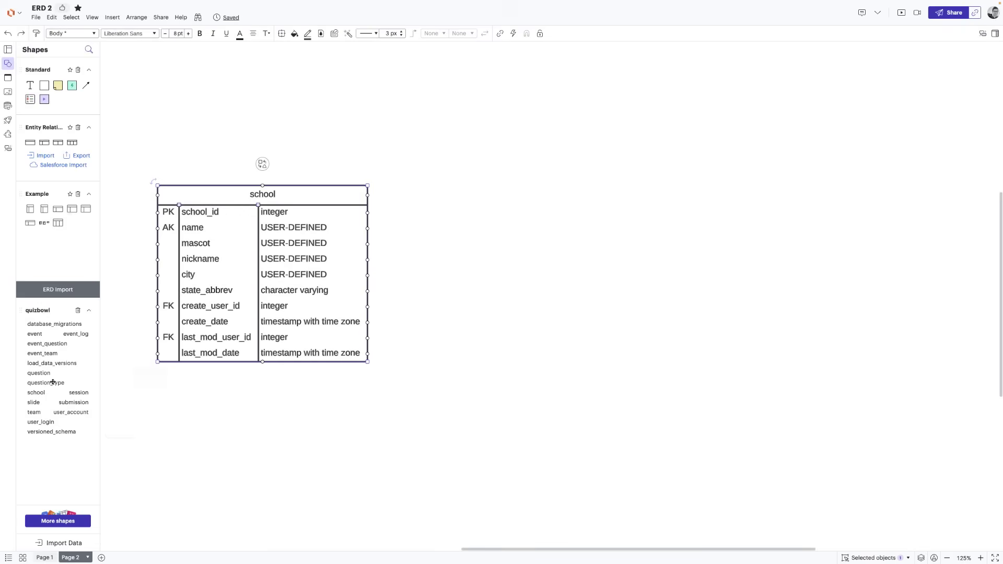
pyautogui.moveTo(34, 412); pyautogui.dragTo(529, 250)
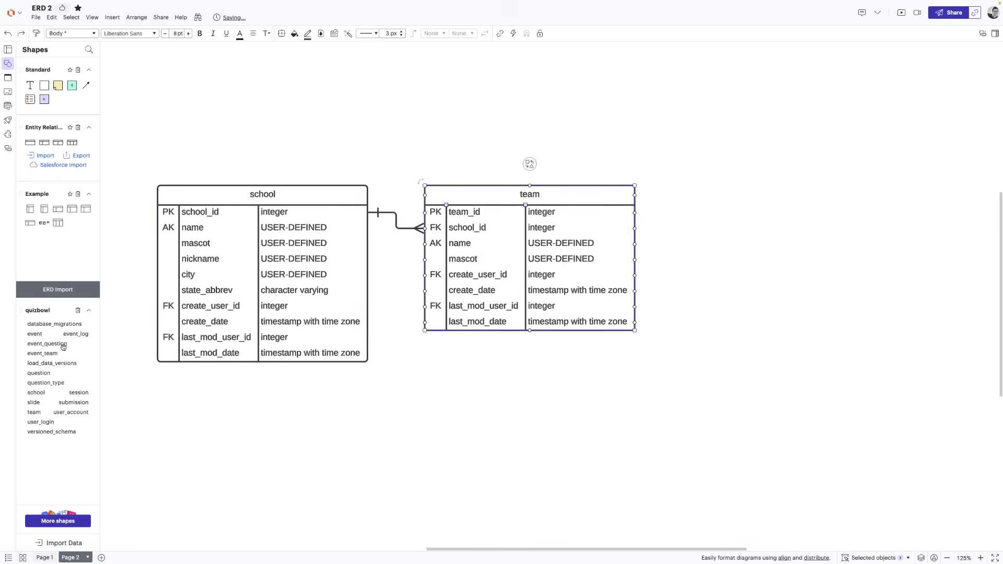
pyautogui.moveTo(63, 349); pyautogui.dragTo(802, 224)
pyautogui.doubleClick(740, 258)
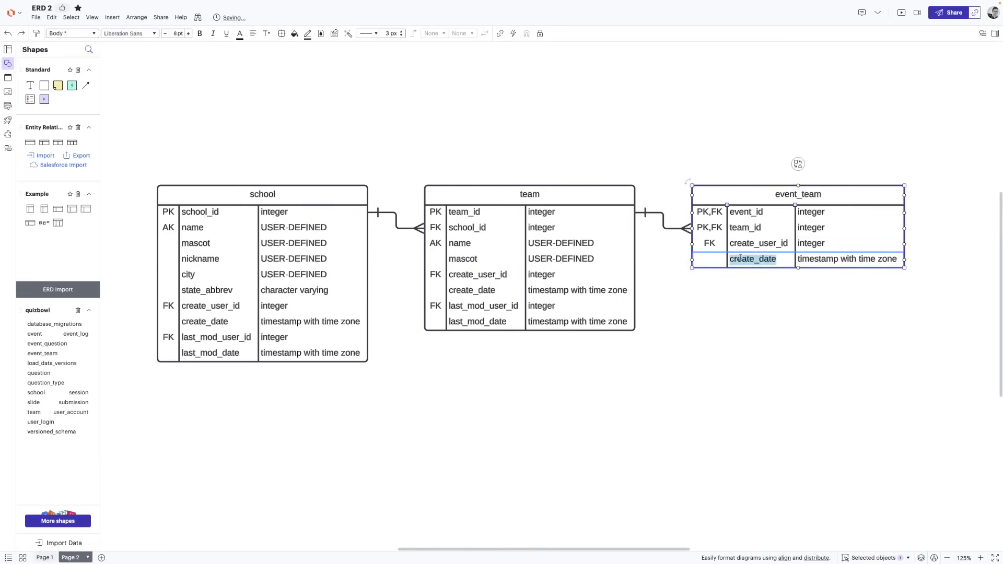
pyautogui.write('team_name')
pyautogui.press('Tab')
pyautogui.write('varc')
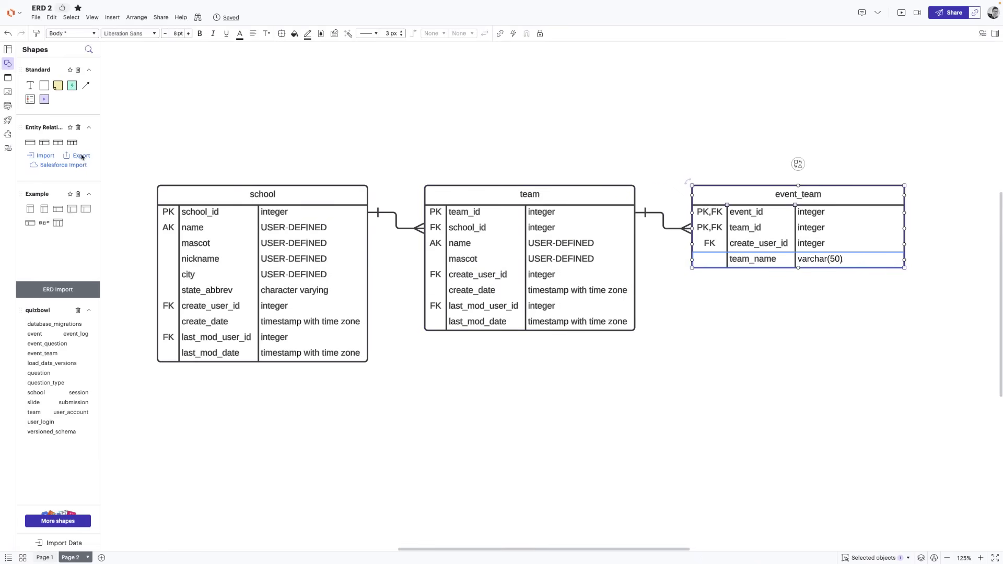
pyautogui.click(82, 155)
# Select the PostgreSQL export script that begins with CREATE TABLE "school"
pyautogui.click(509, 281)
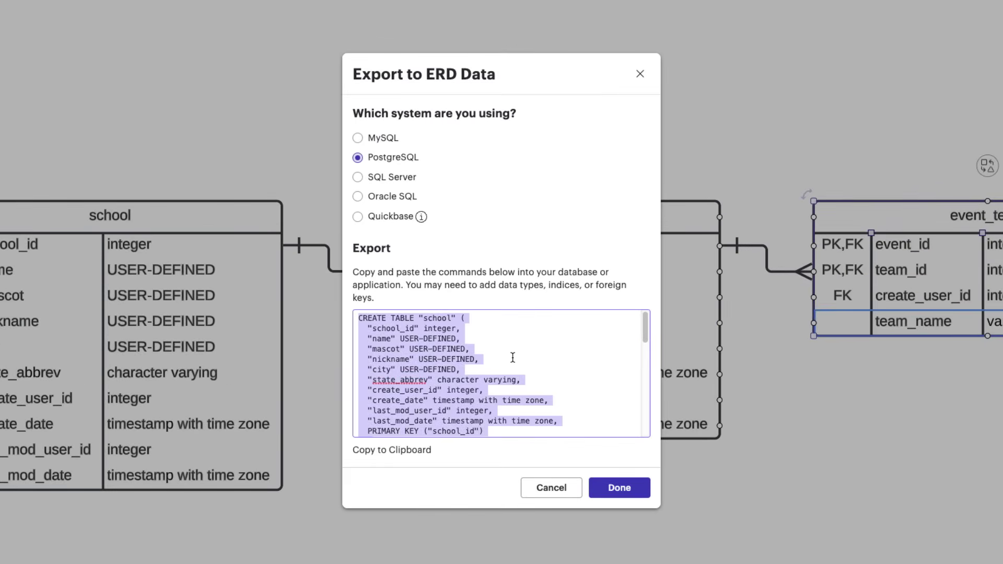